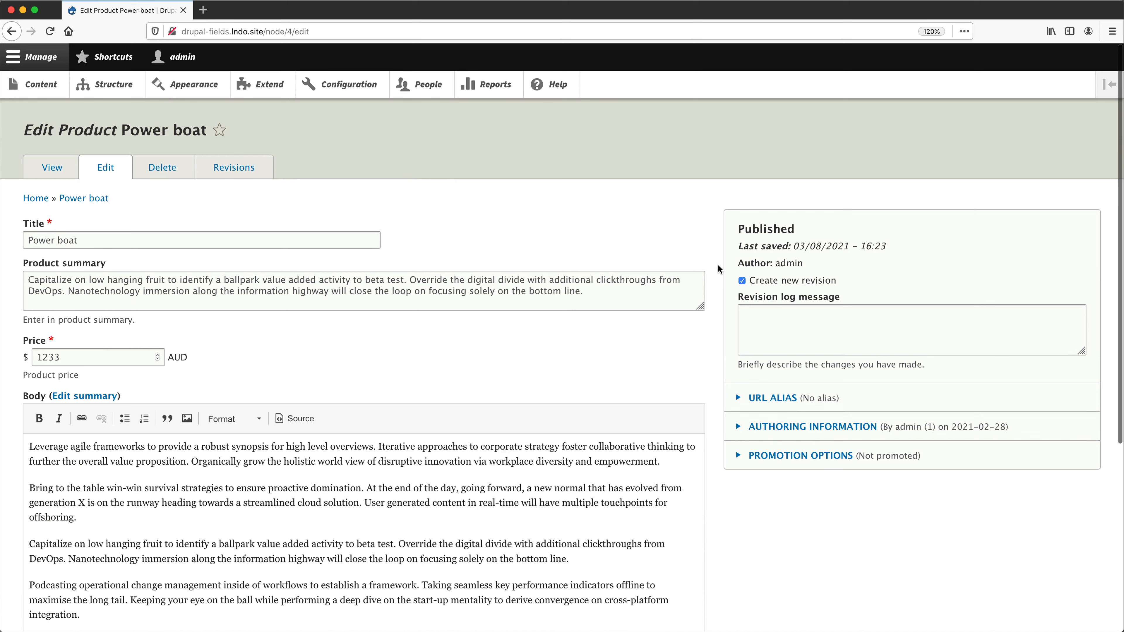
- Review the fields on the Power boat product's edit form and return to its published page
scroll(719, 270, "down", 2)
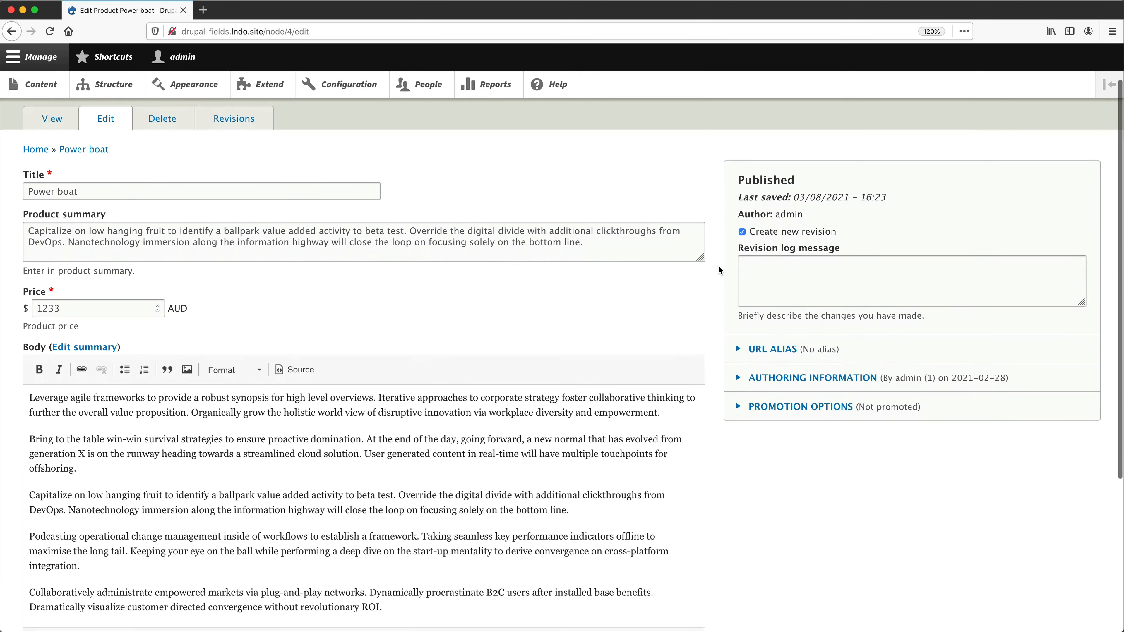
scroll(719, 270, "down", 2)
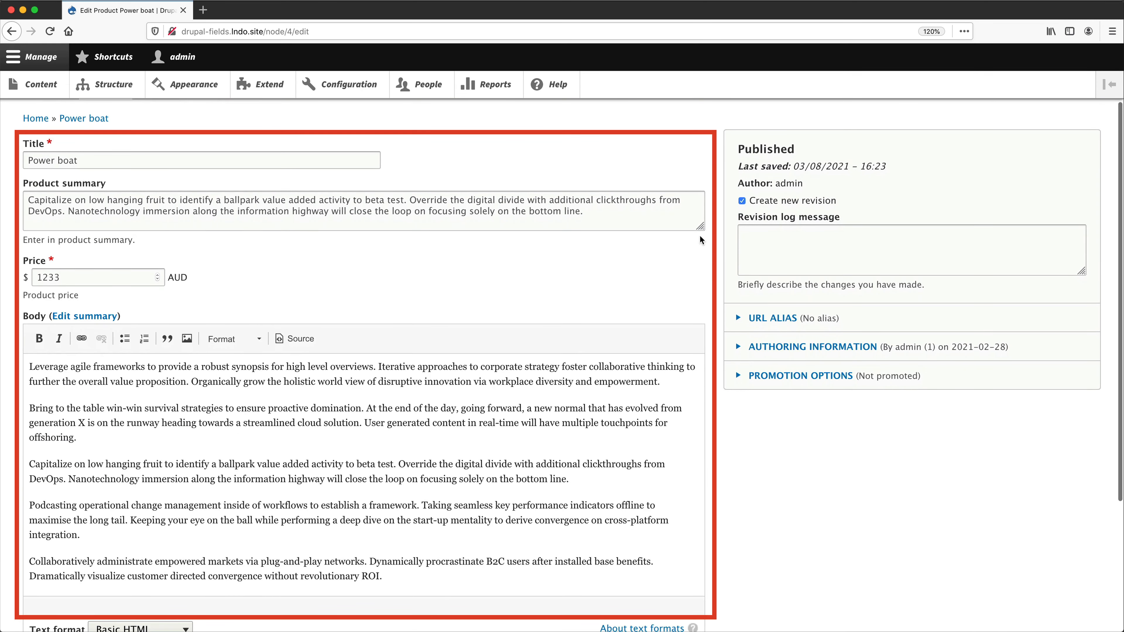
scroll(717, 276, "down", 1)
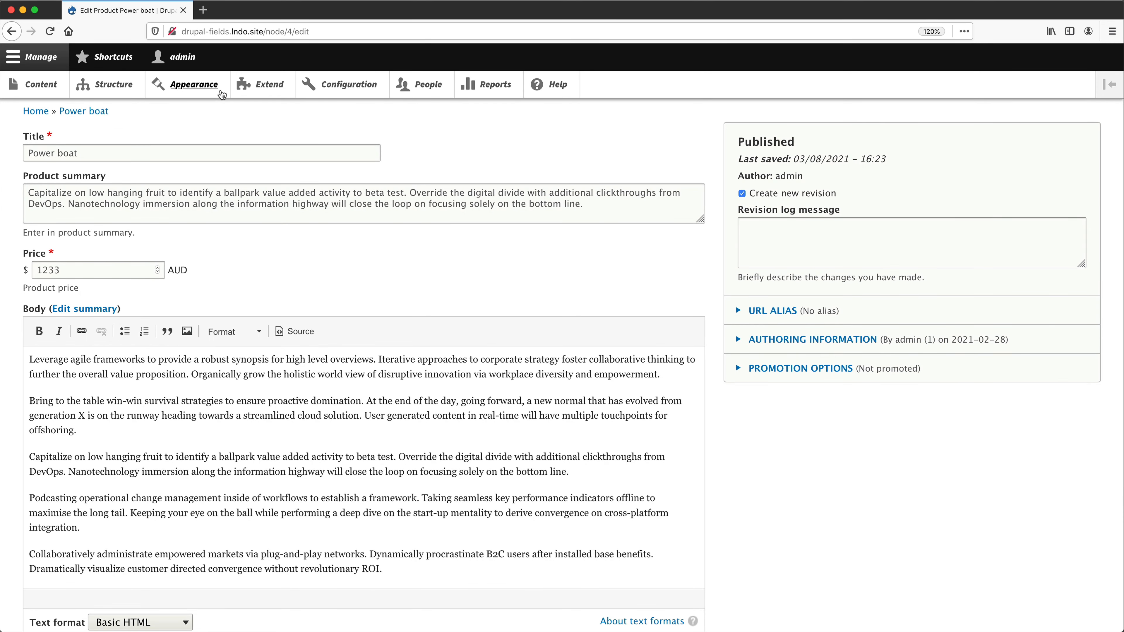
left_click(15, 33)
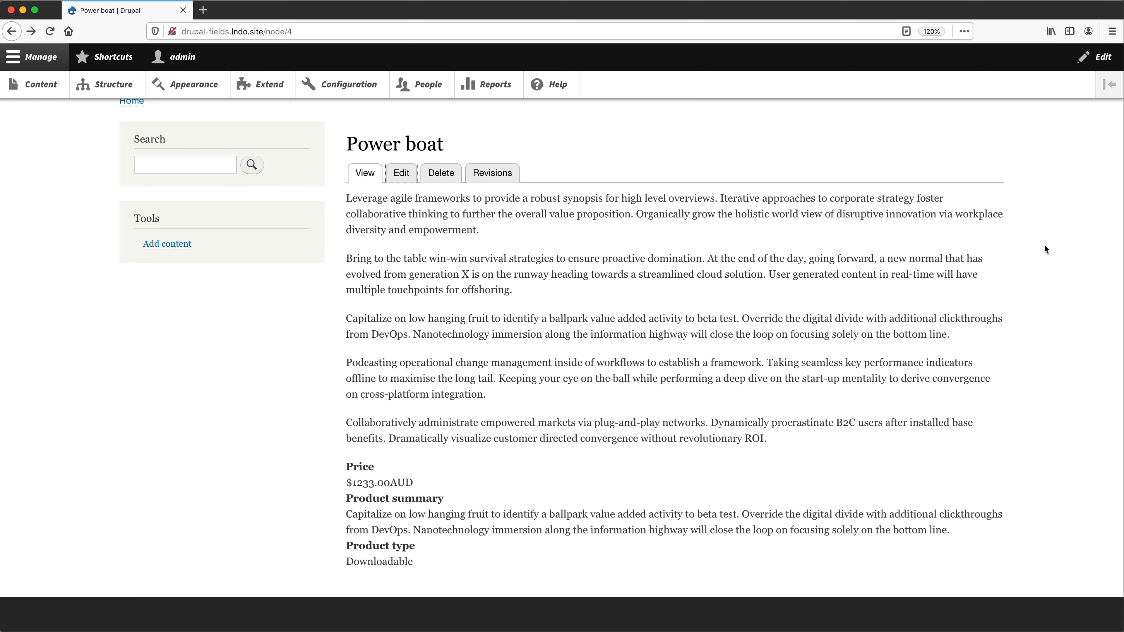
- Open the display settings of the Product content type, looking over its fields and form display on the way
left_click(125, 83)
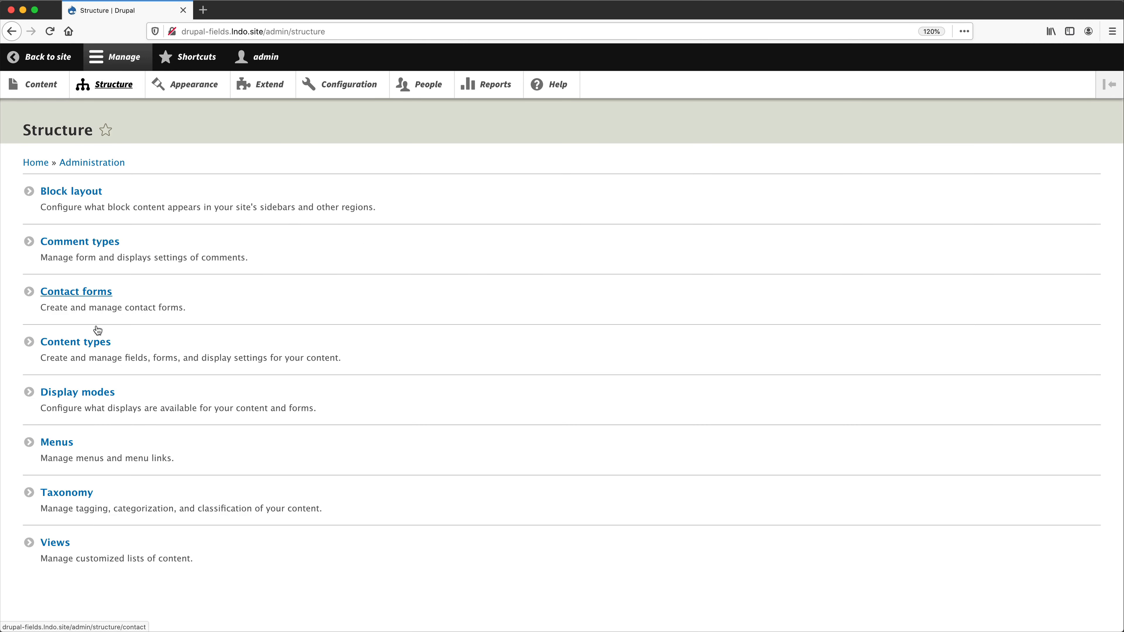
left_click(97, 344)
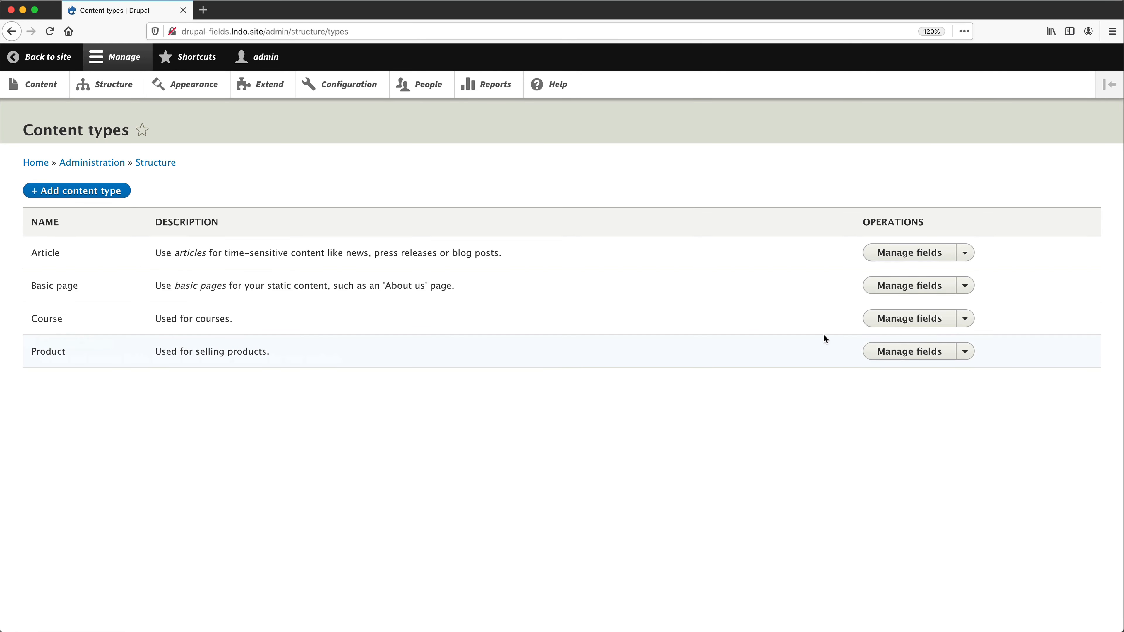
left_click(911, 352)
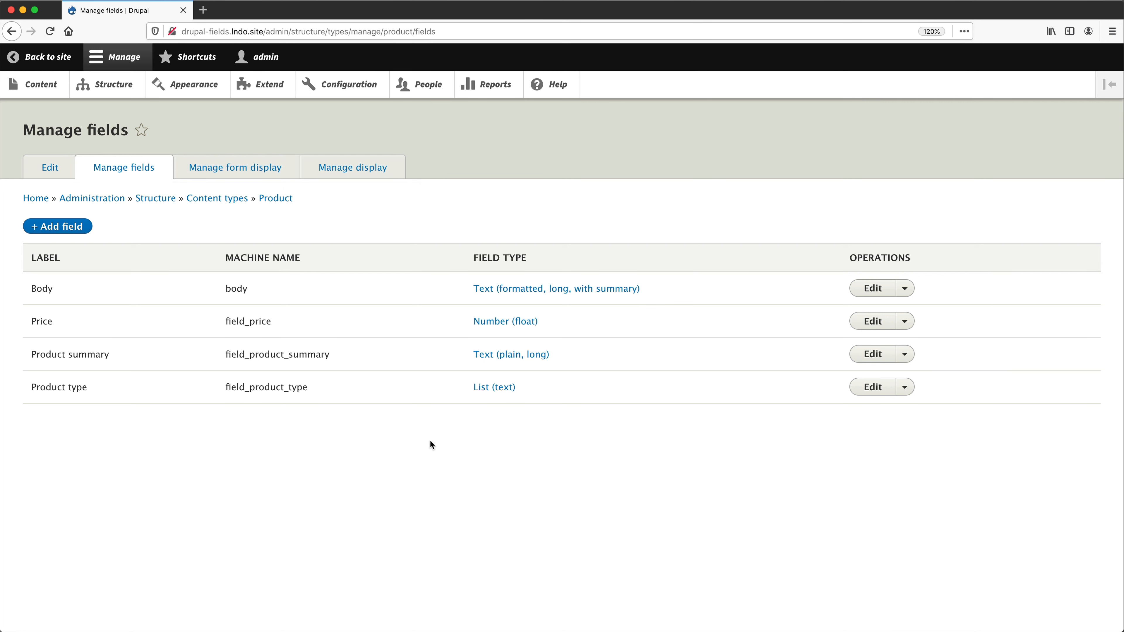
left_click(242, 173)
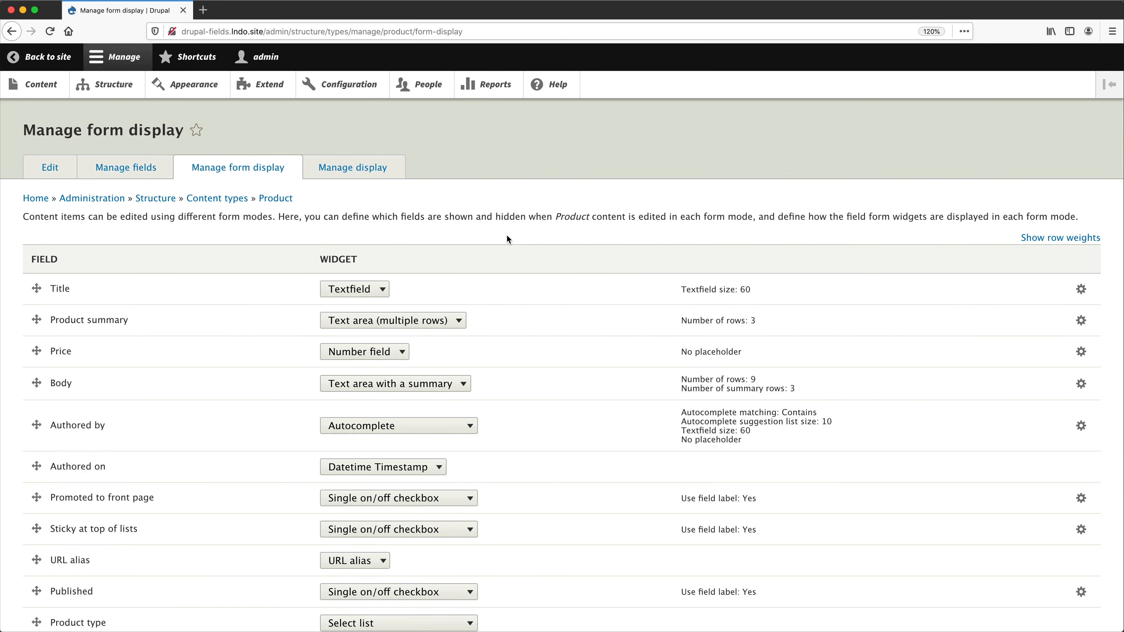
left_click(354, 174)
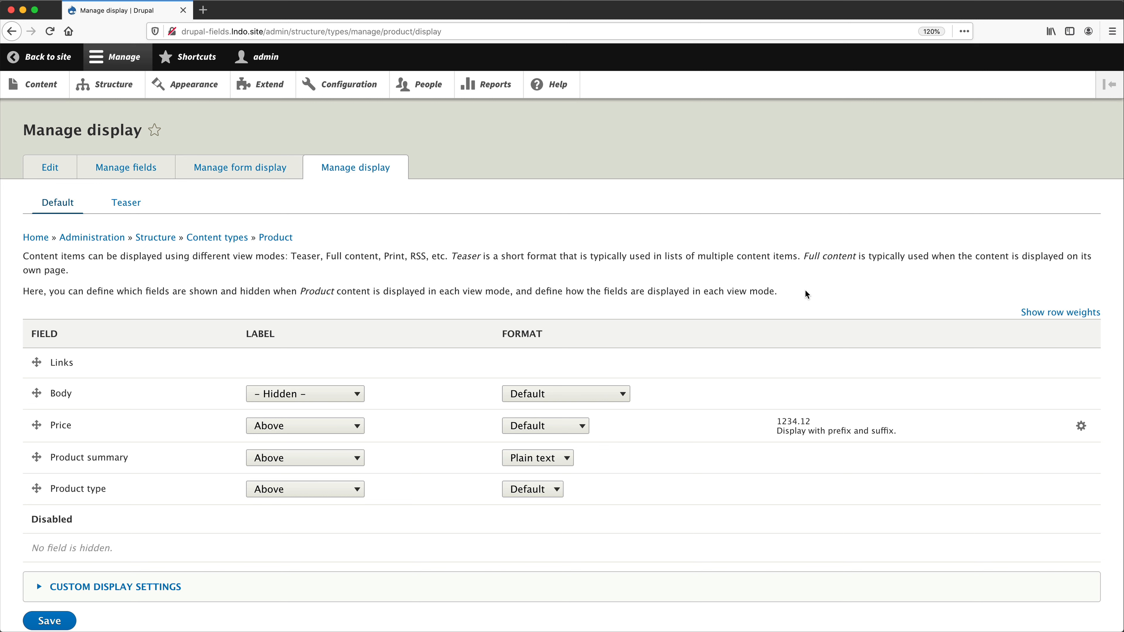
- Examine the format choices for Body and the format settings and label options for Price without changing them
left_click(625, 394)
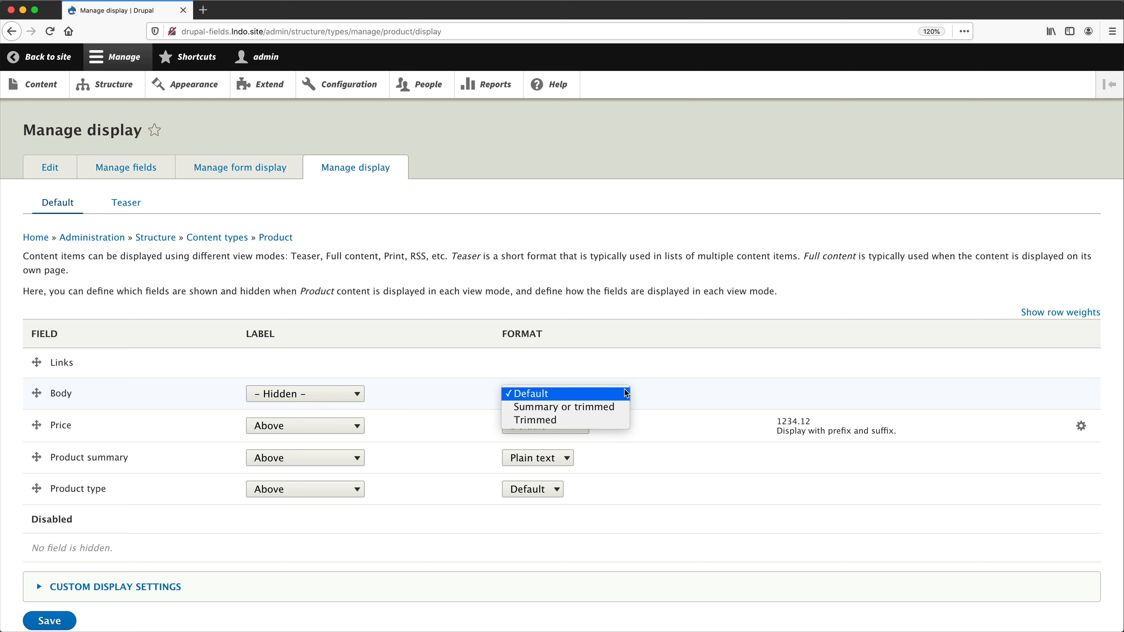
left_click(625, 392)
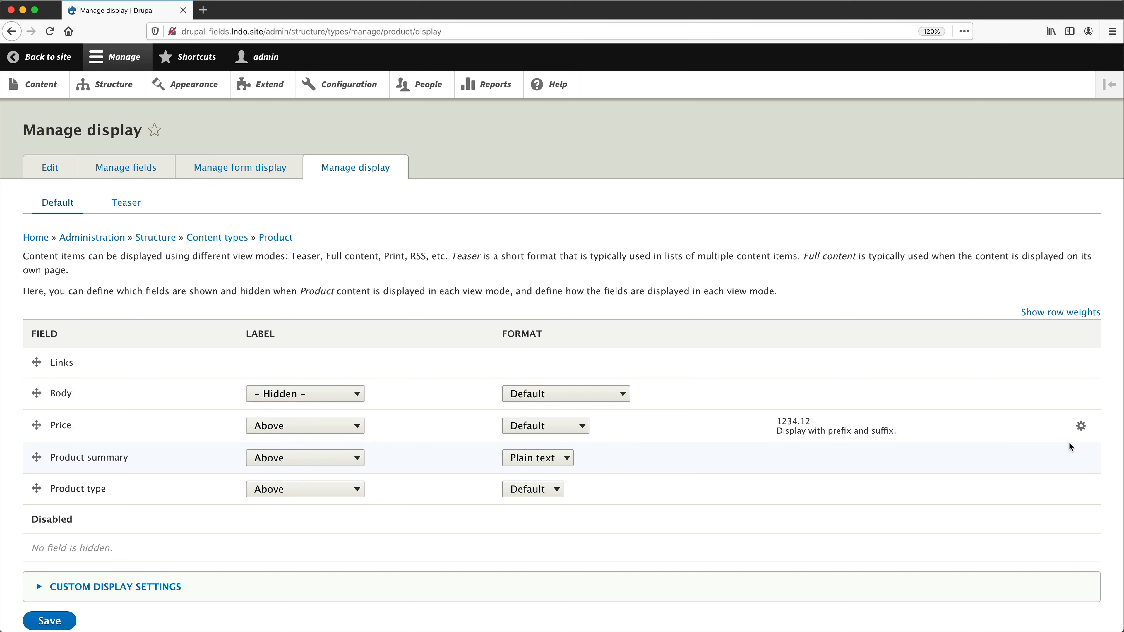
left_click(1081, 426)
scroll(914, 436, "down", 1)
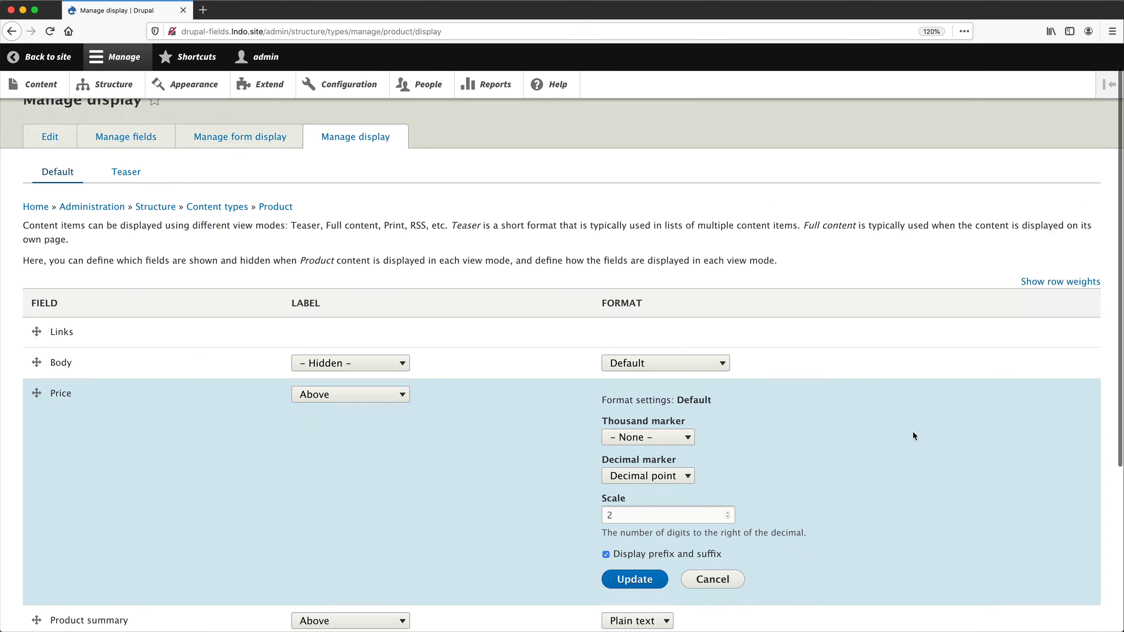
scroll(912, 436, "down", 1)
left_click(719, 519)
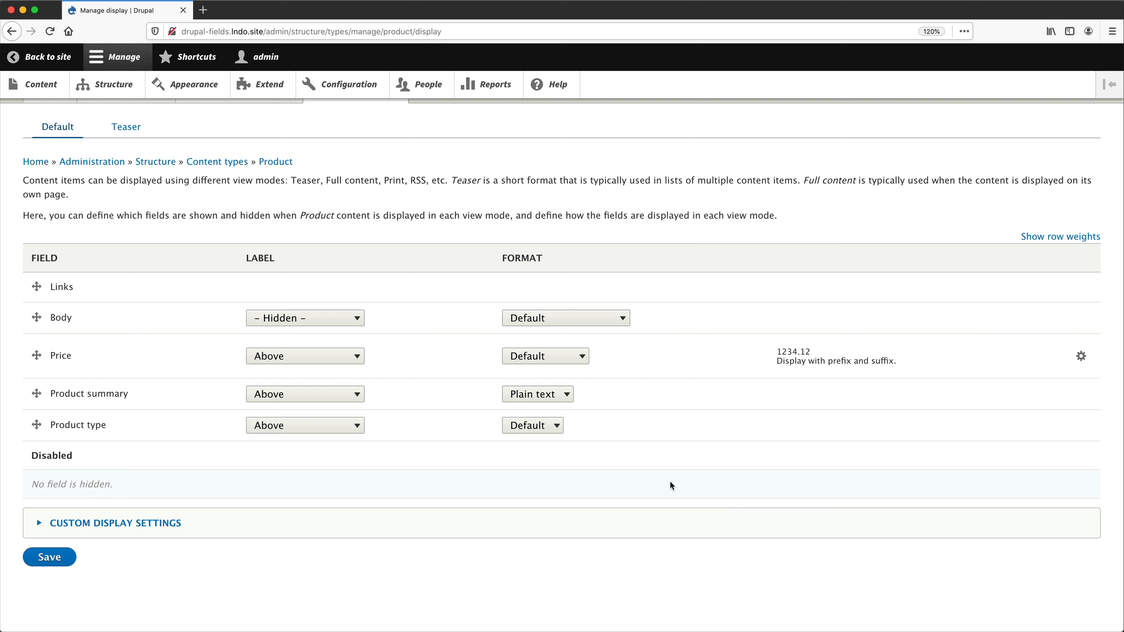
left_click(351, 358)
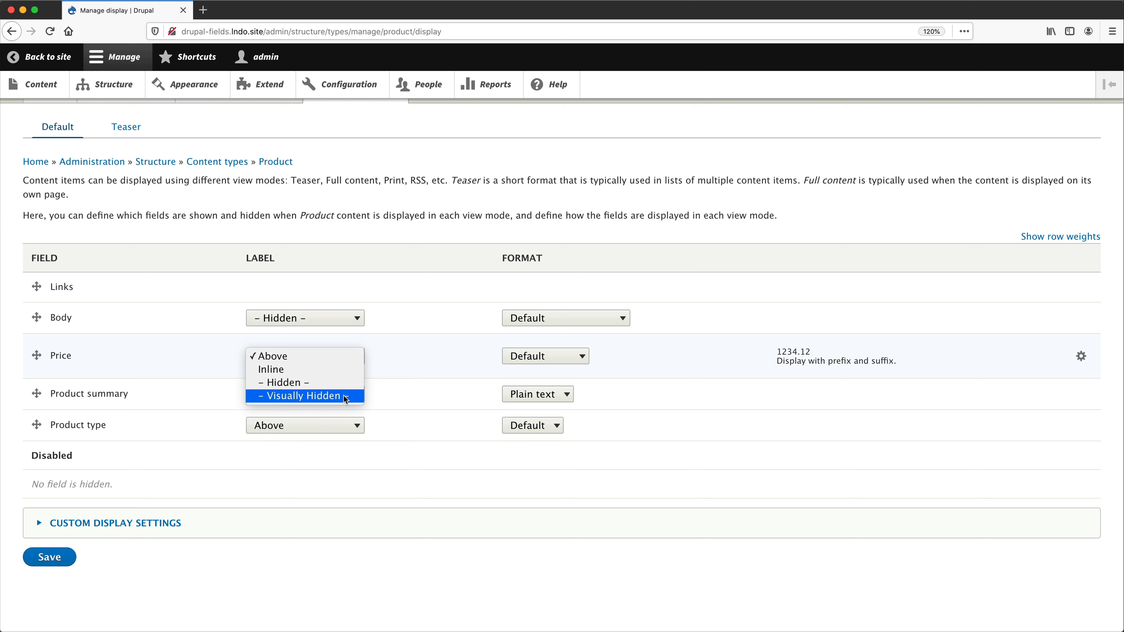
left_click(408, 542)
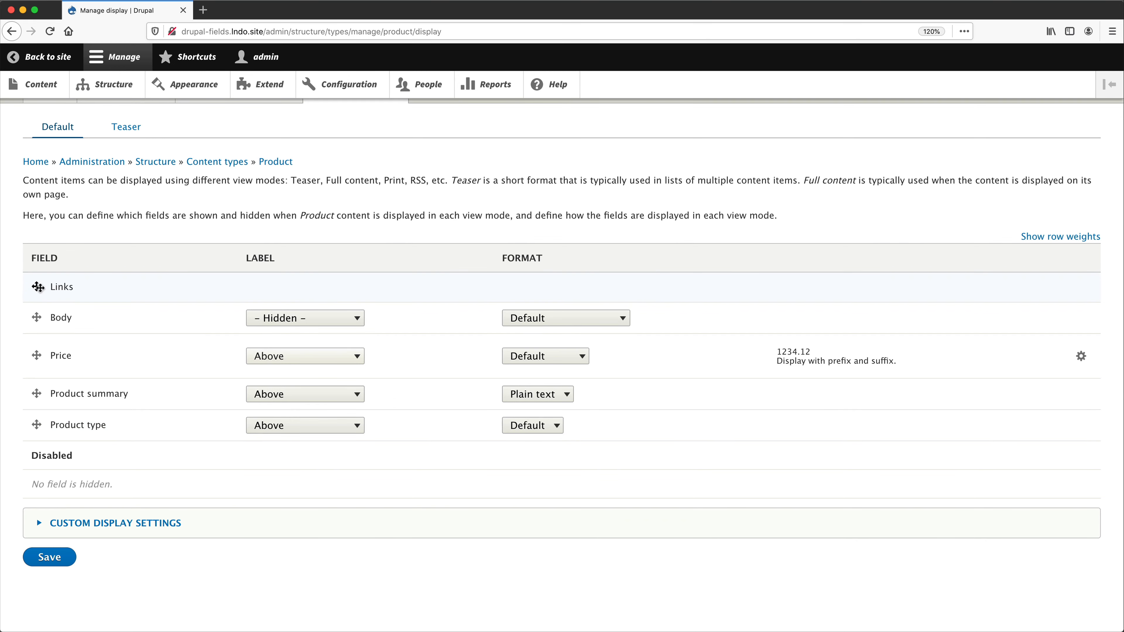
- Move Links to the end of the displayed fields and place Product summary first with its label hidden
left_click_drag(38, 287, 41, 419)
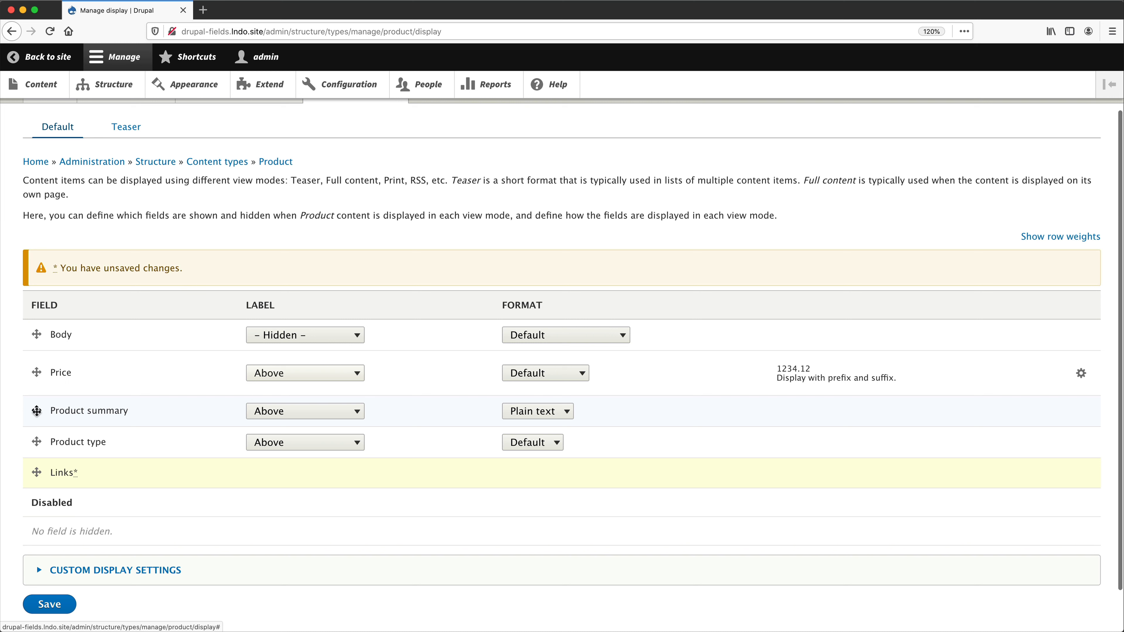
left_click_drag(37, 410, 39, 338)
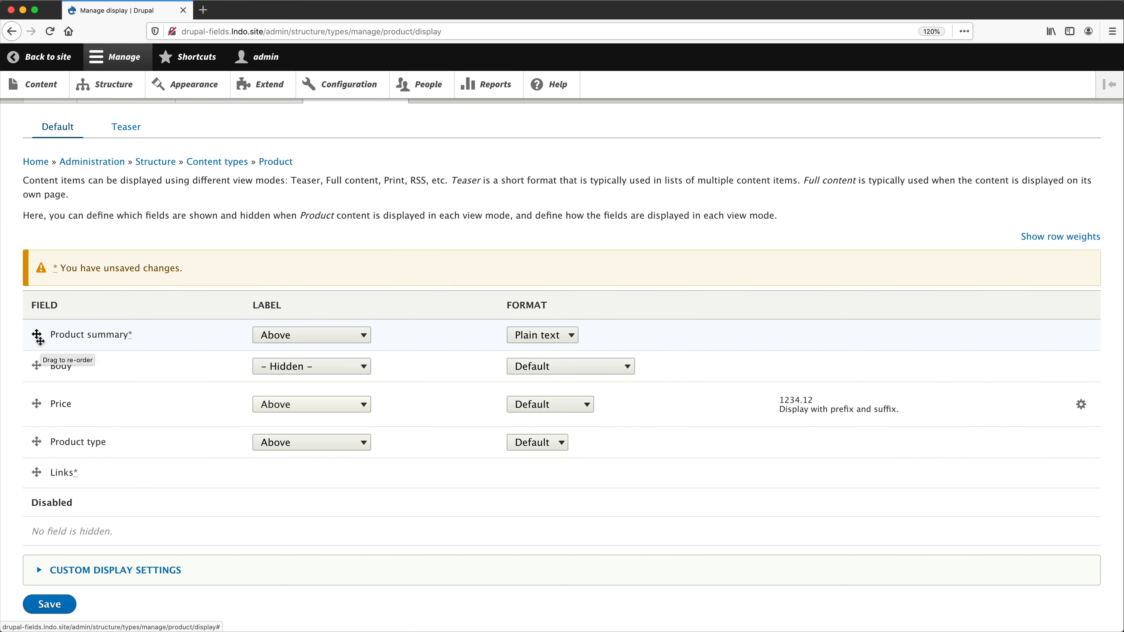
left_click(328, 338)
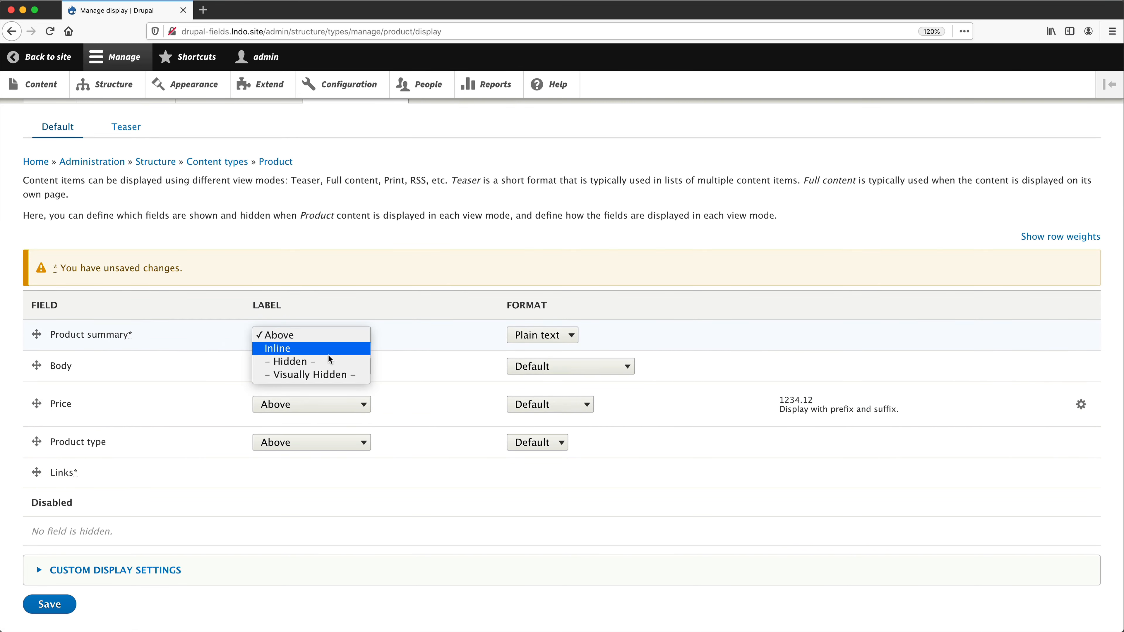
left_click(328, 361)
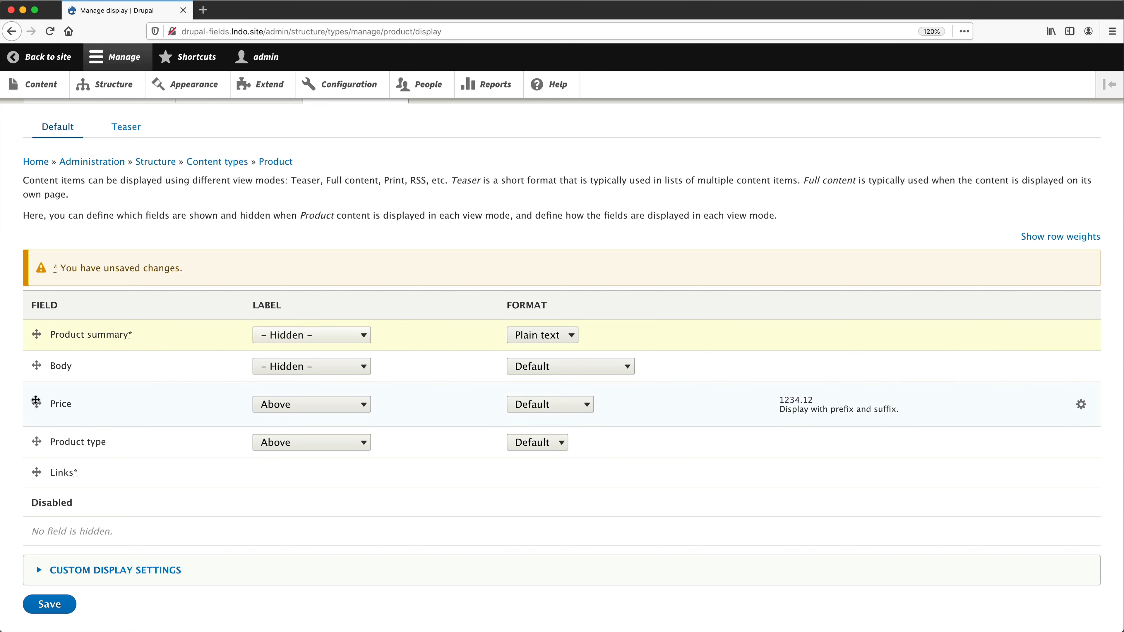
- Place Price and Product type, in that order, between Product summary and Body in the display
left_click_drag(36, 442, 38, 366)
left_click_drag(38, 435, 44, 374)
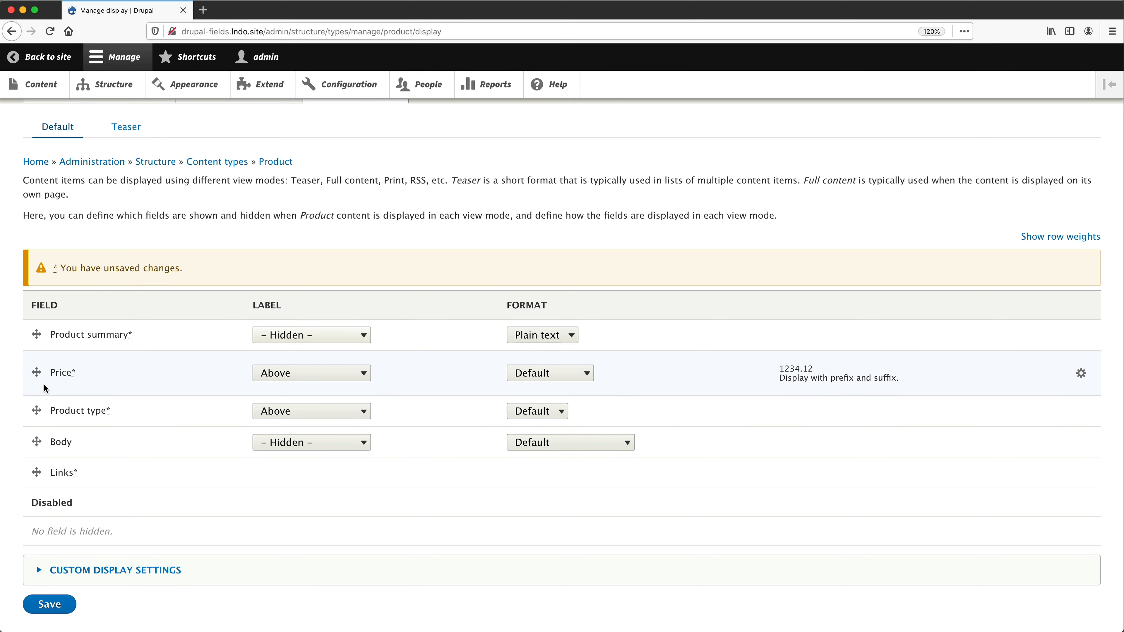
- Set the labels of Price and Product type to Inline and save the default display settings
left_click(289, 375)
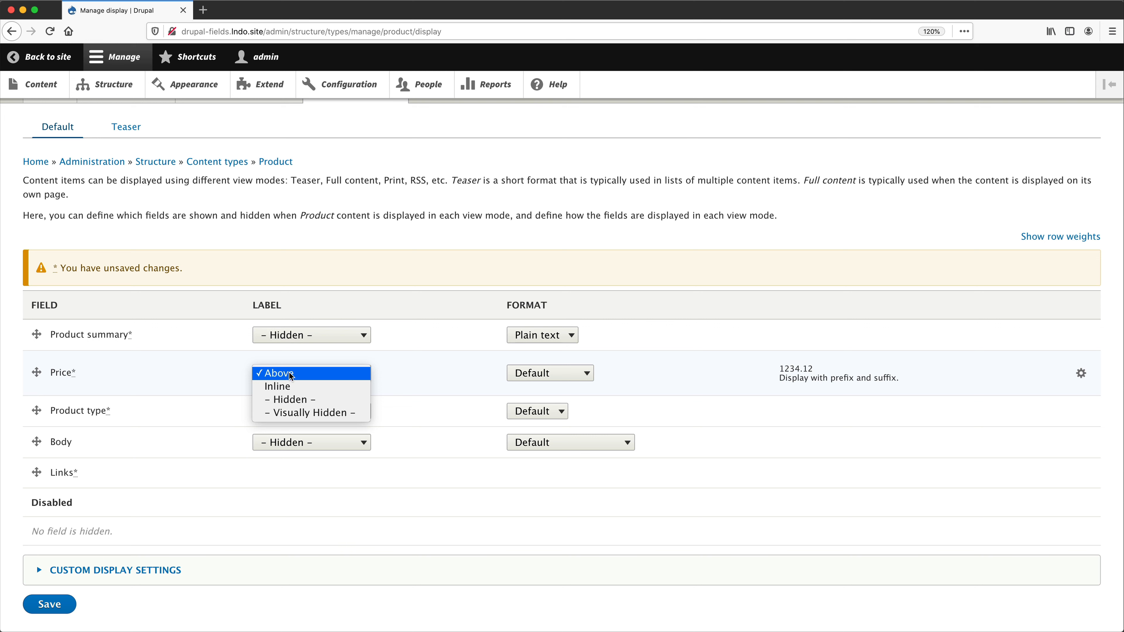
left_click(288, 385)
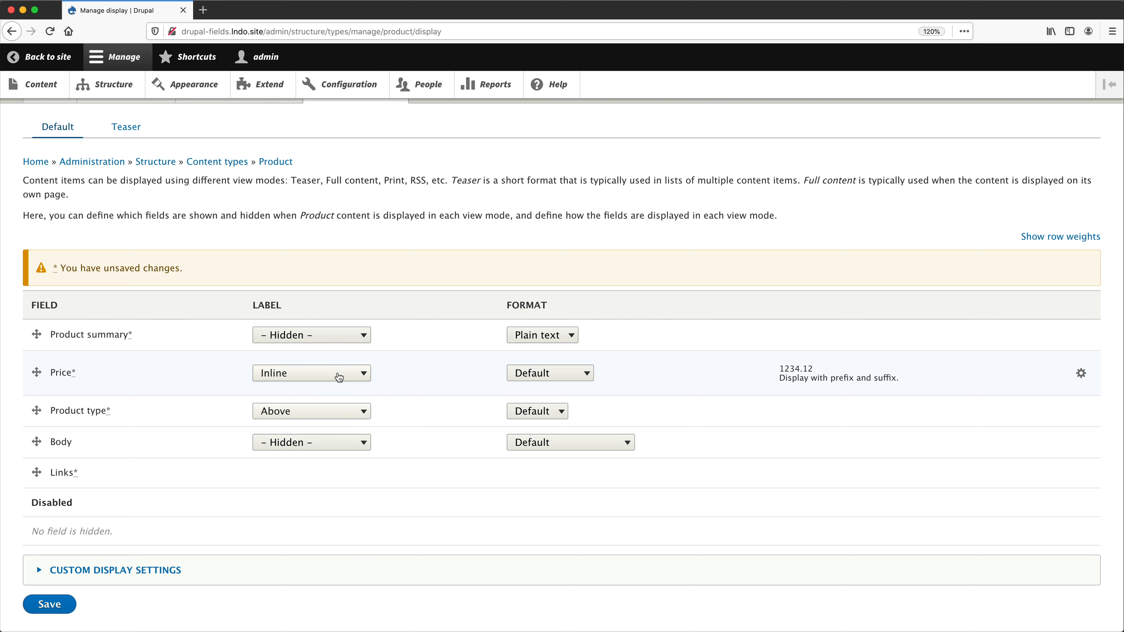
left_click(324, 412)
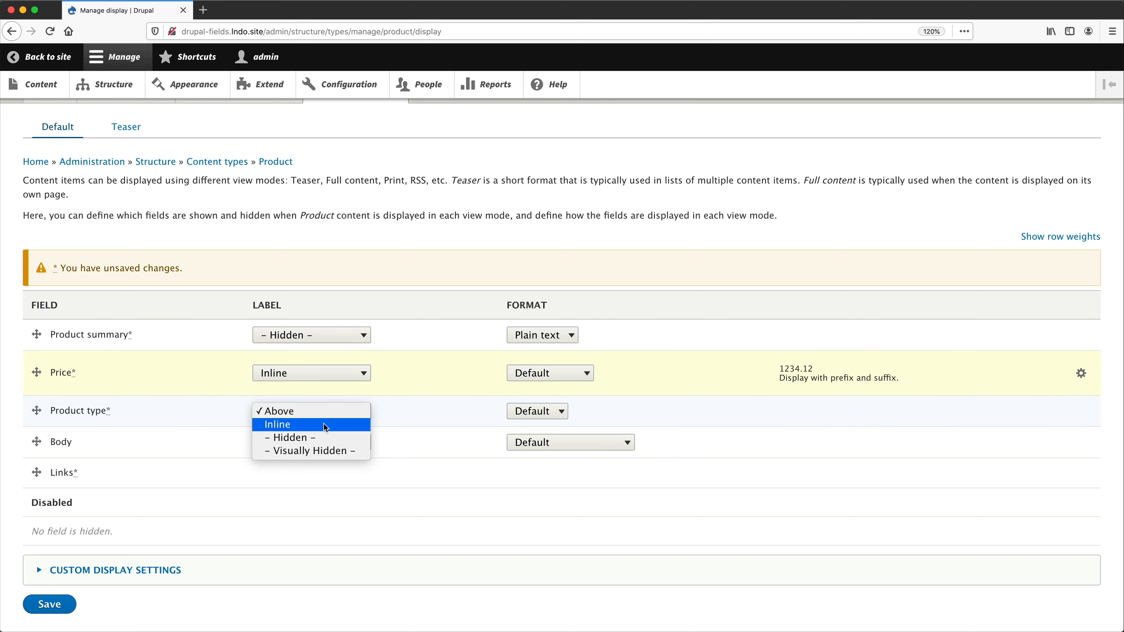
left_click(324, 424)
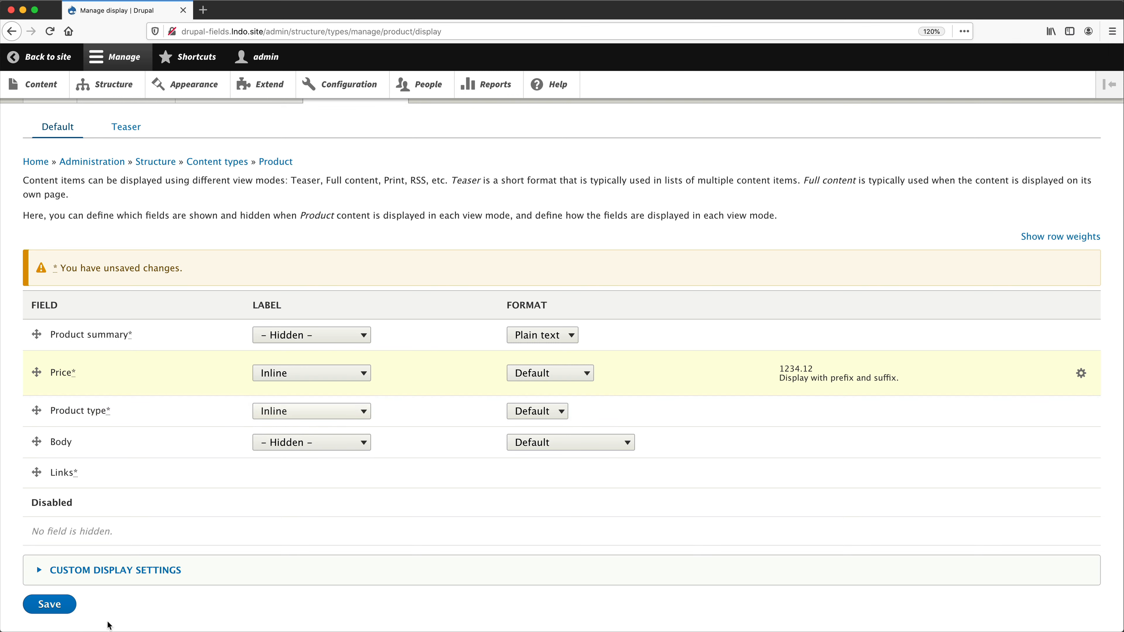
left_click(50, 605)
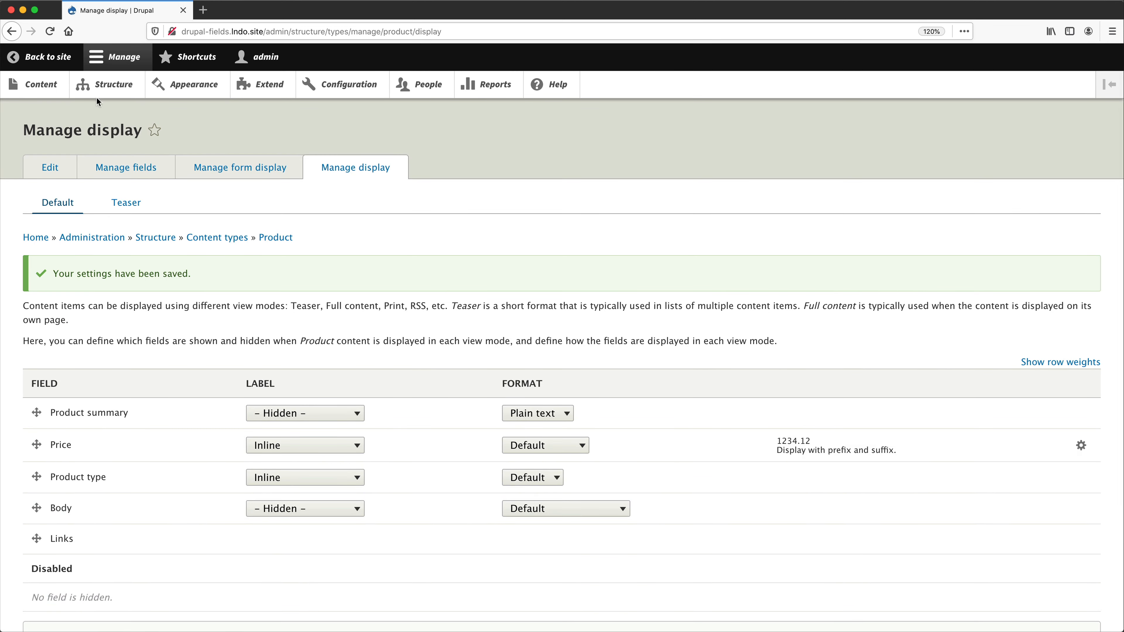
- Open the content list in a separate browser tab and view the Power boat page to check its field layout
middle_click(43, 84)
left_click(255, 11)
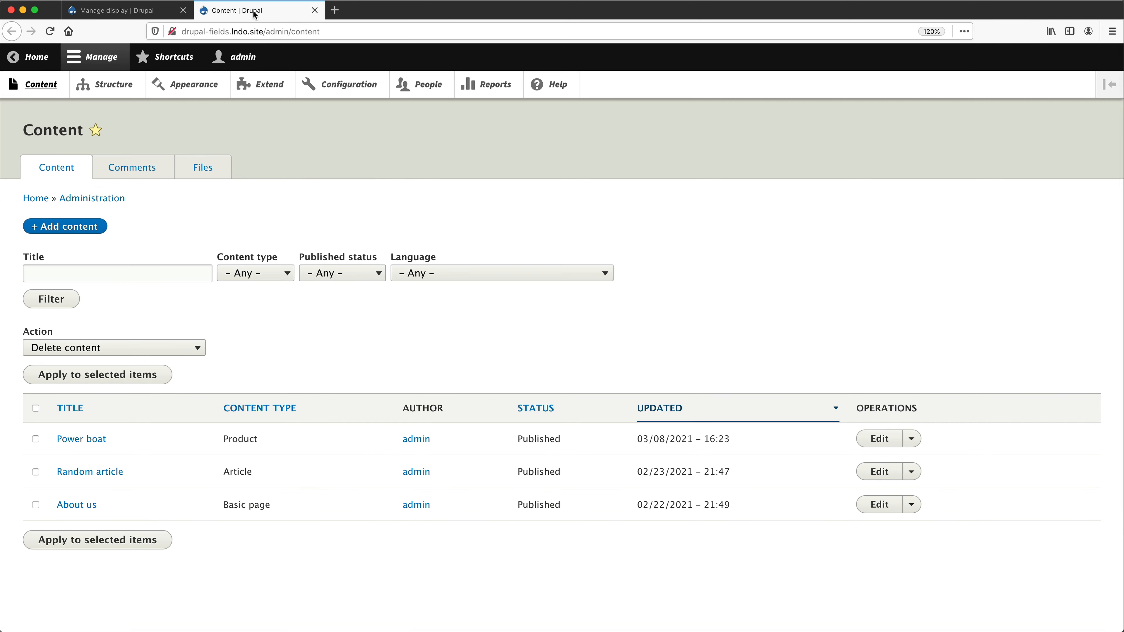
left_click(88, 437)
scroll(392, 351, "down", 3)
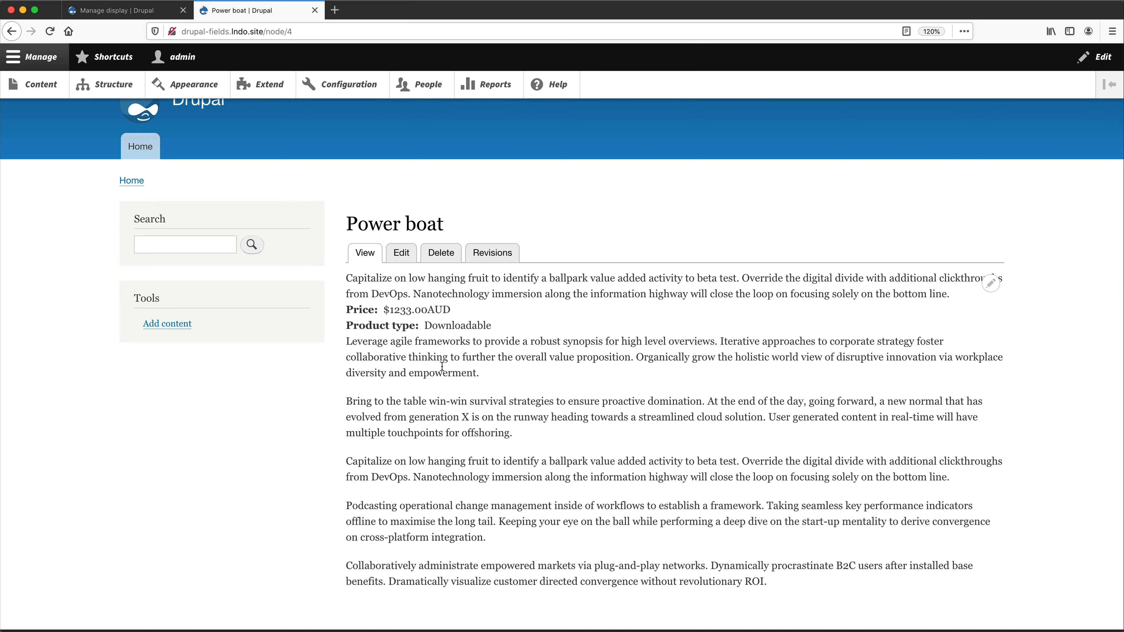
- Return to the Product display settings, examine the custom display settings for view modes, and open the Teaser display
left_click(103, 10)
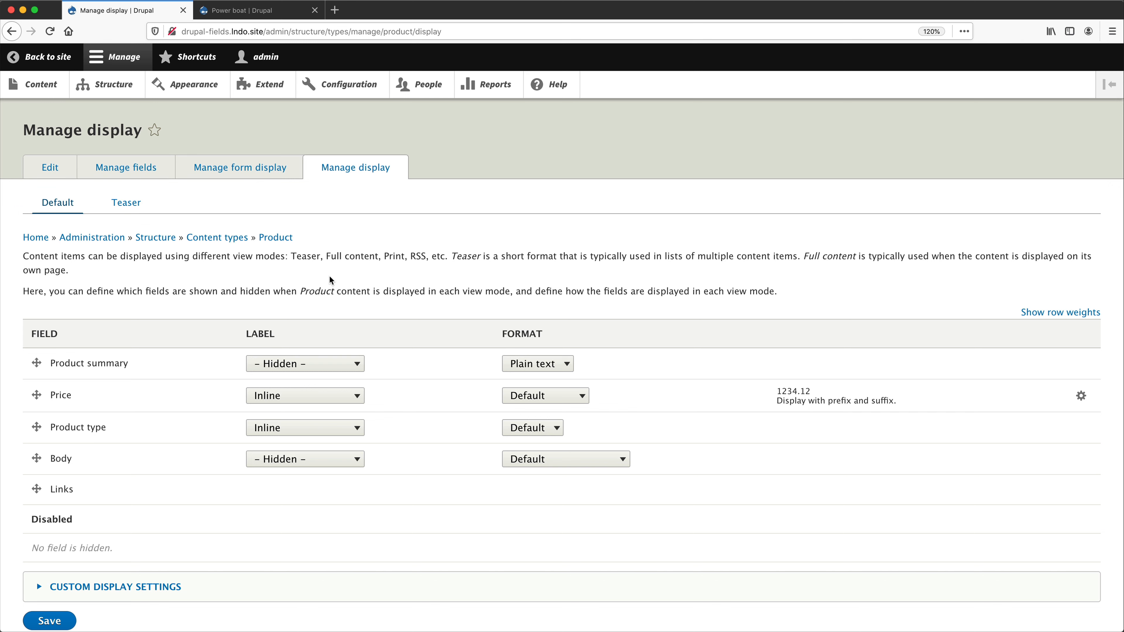
left_click(160, 588)
scroll(185, 589, "down", 4)
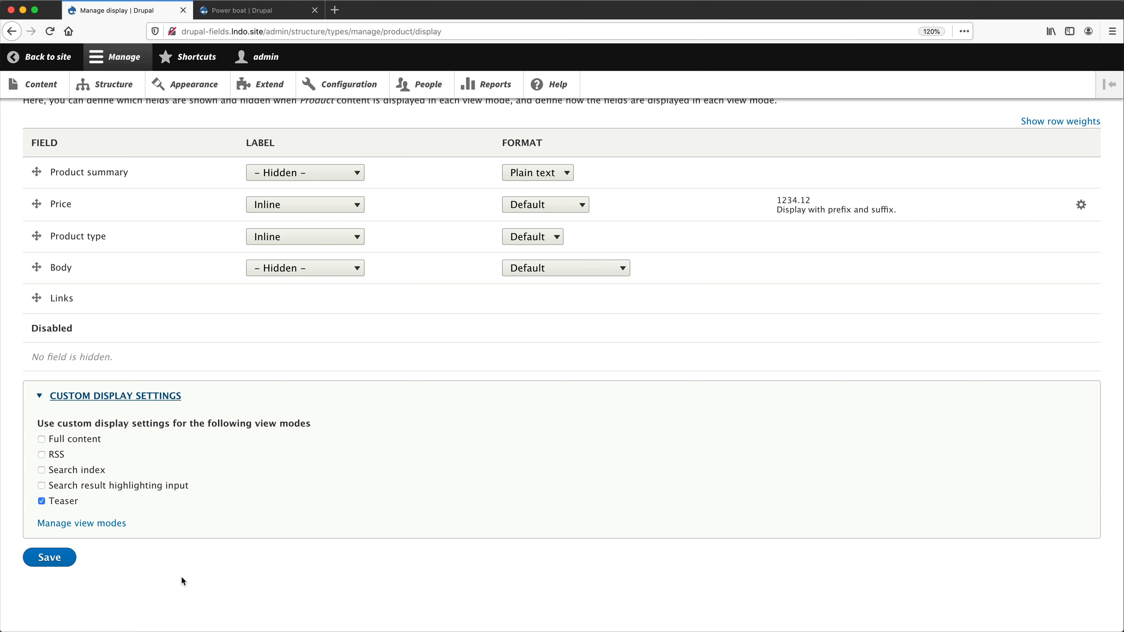
scroll(189, 357, "up", 5)
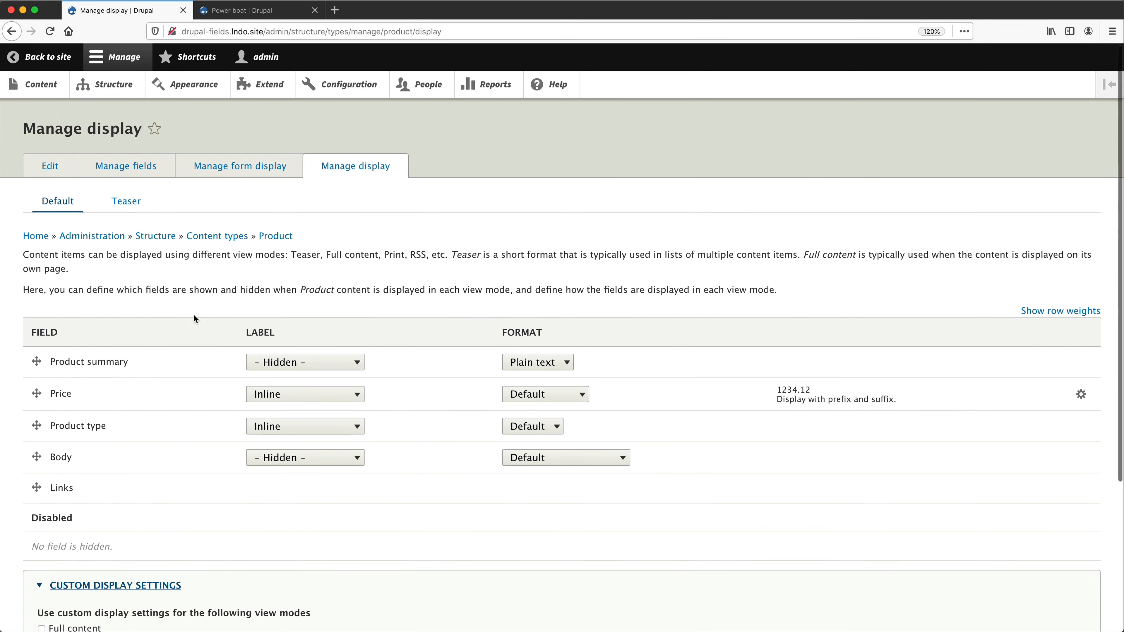
scroll(192, 314, "down", 3)
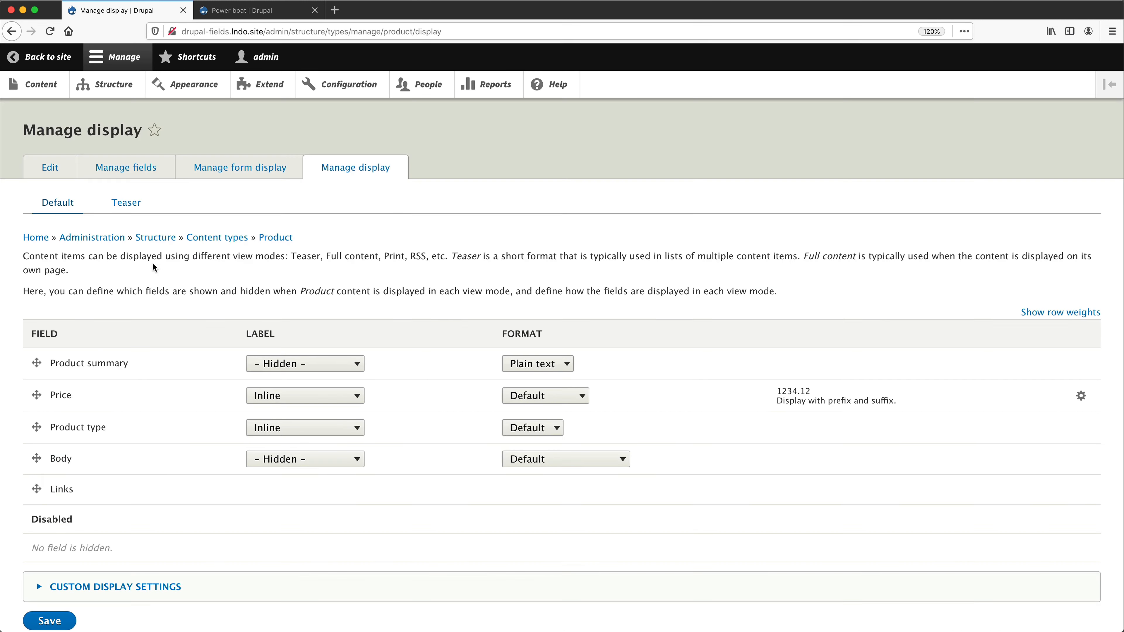
left_click(138, 204)
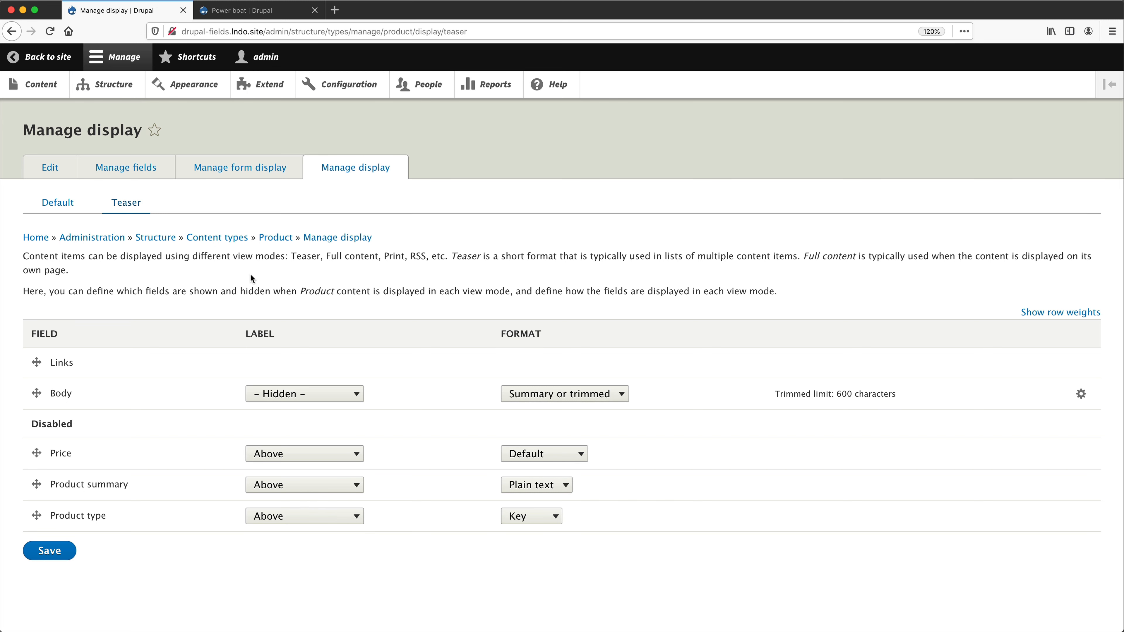
- Edit the Power boat product to be promoted to the front page, save it, and view the site's home page
left_click(224, 12)
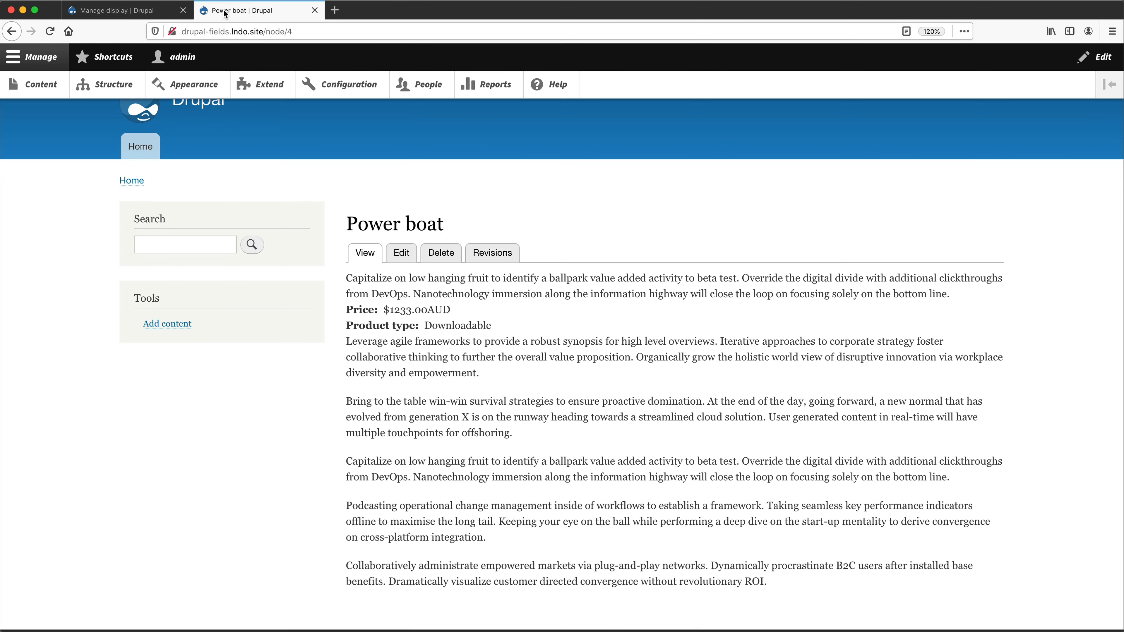
left_click(402, 260)
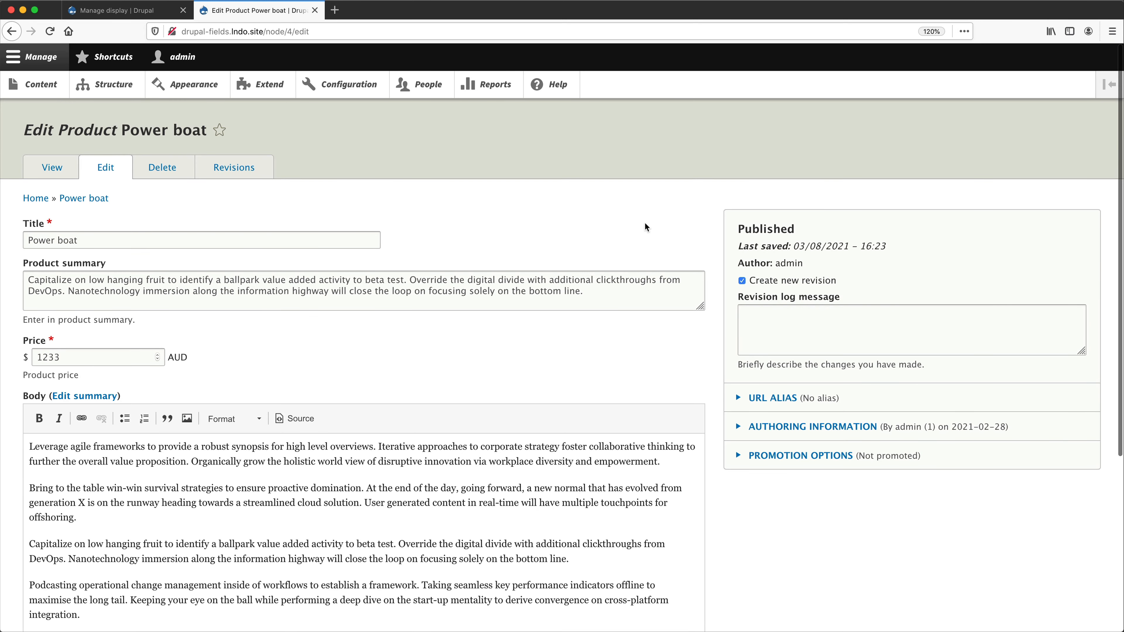
left_click(796, 456)
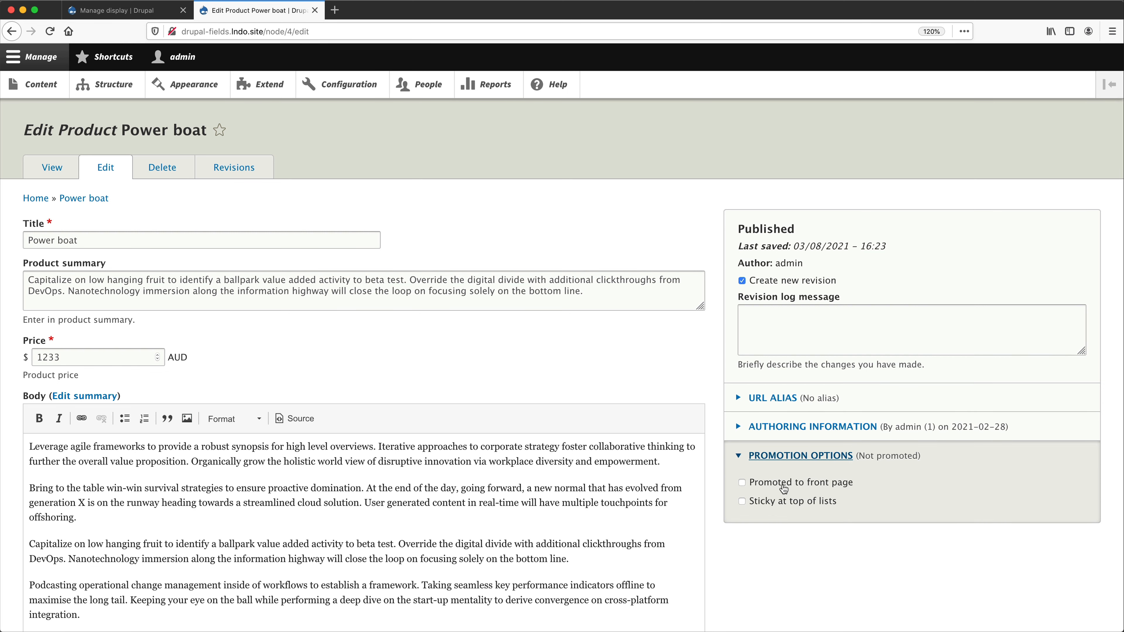
left_click(797, 486)
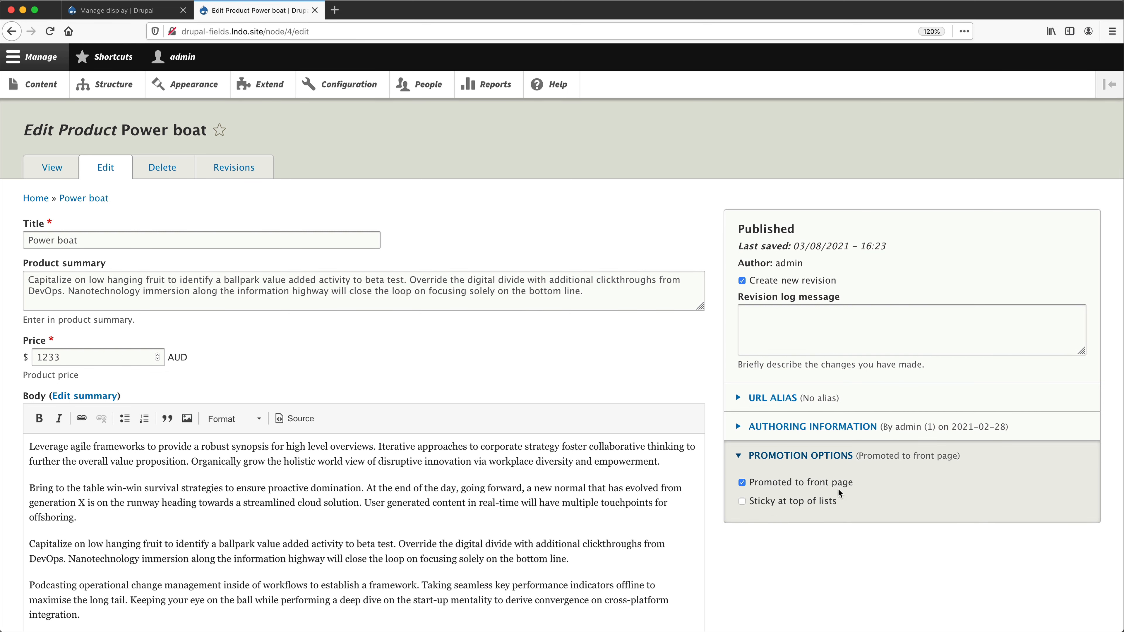
scroll(831, 487, "down", 5)
left_click(49, 559)
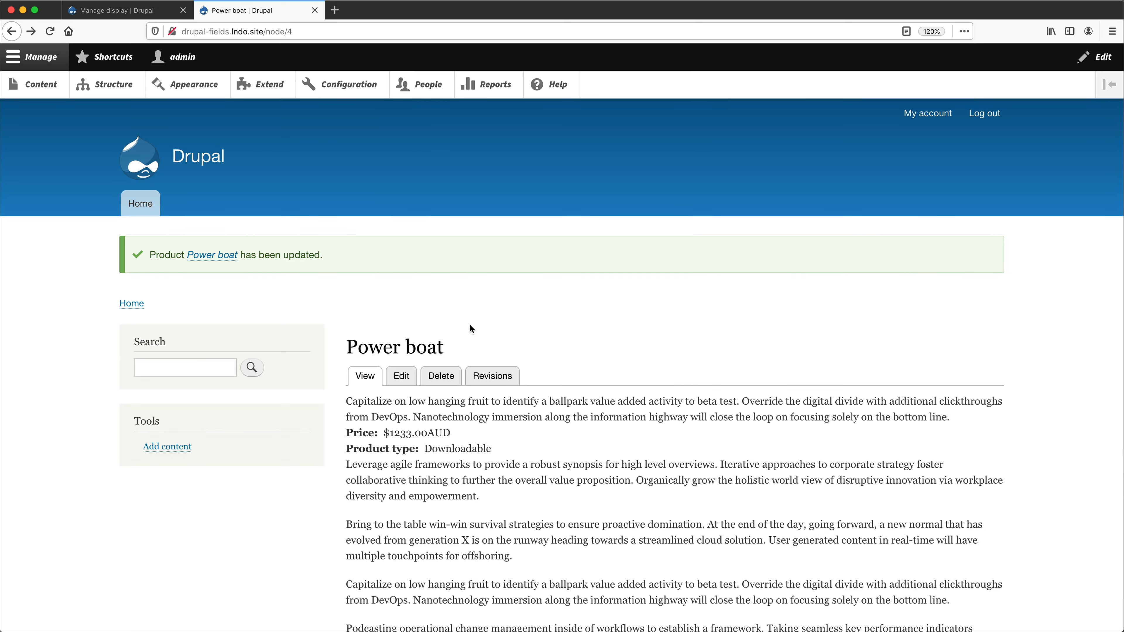
left_click(177, 157)
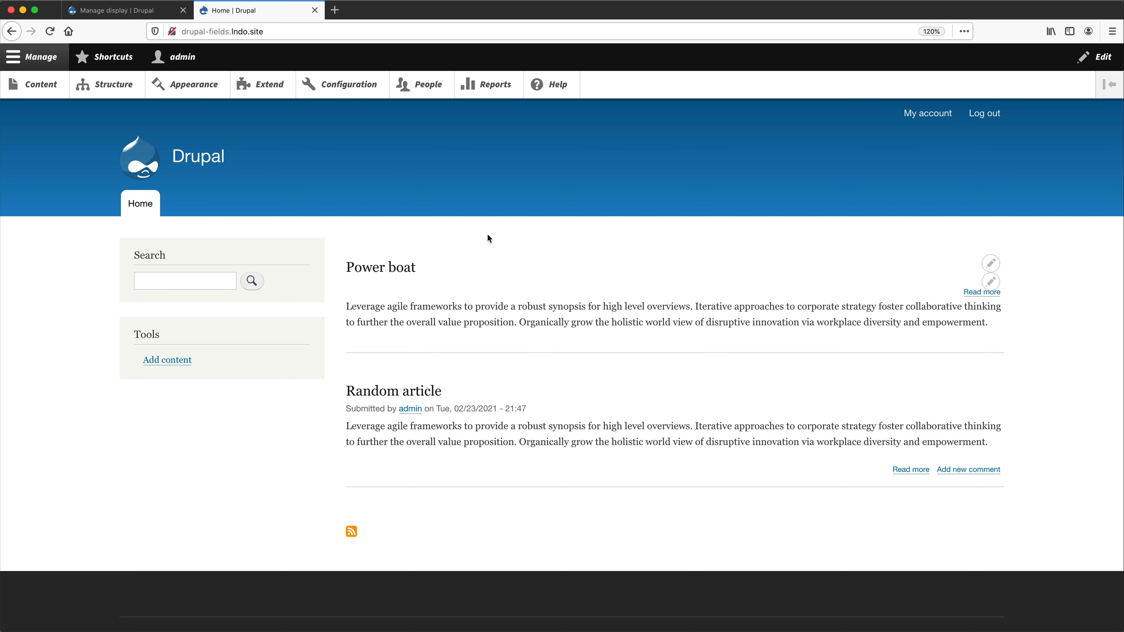
- In the Product type's Teaser display, enable Price, Product type and Product summary in that order above Links
left_click(128, 10)
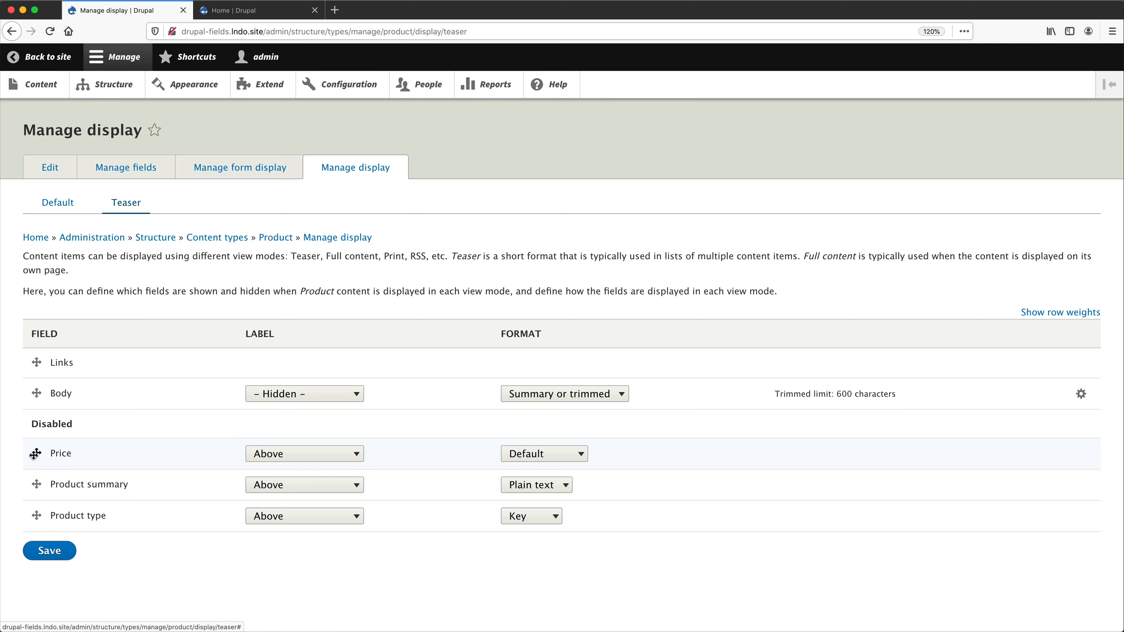
left_click_drag(36, 453, 35, 364)
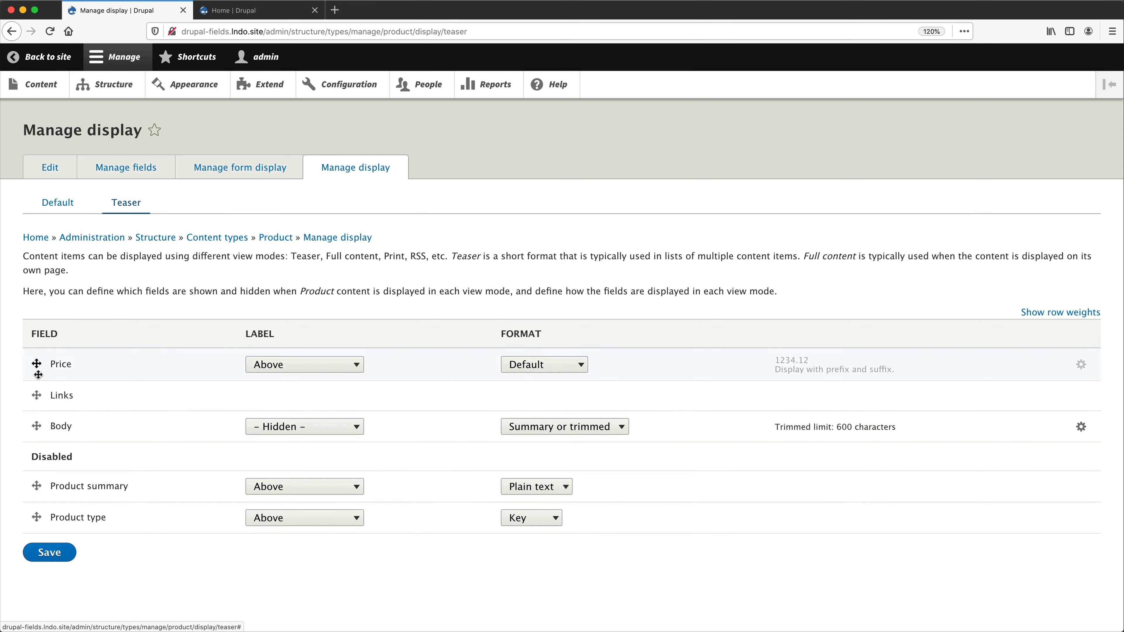
left_click_drag(36, 486, 31, 391)
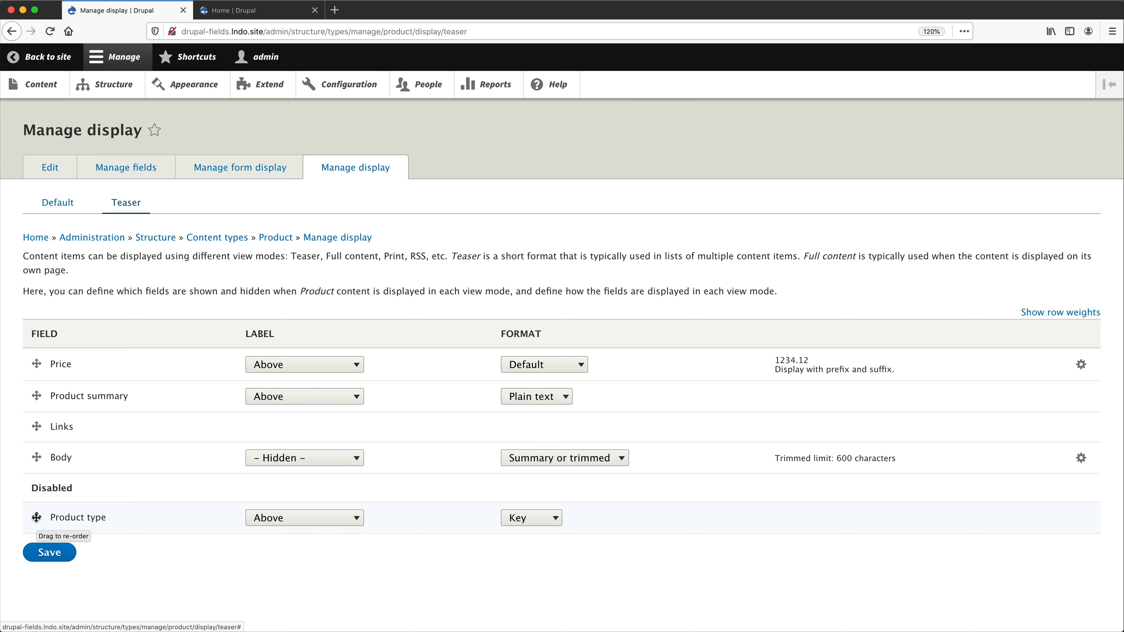
left_click_drag(36, 518, 36, 396)
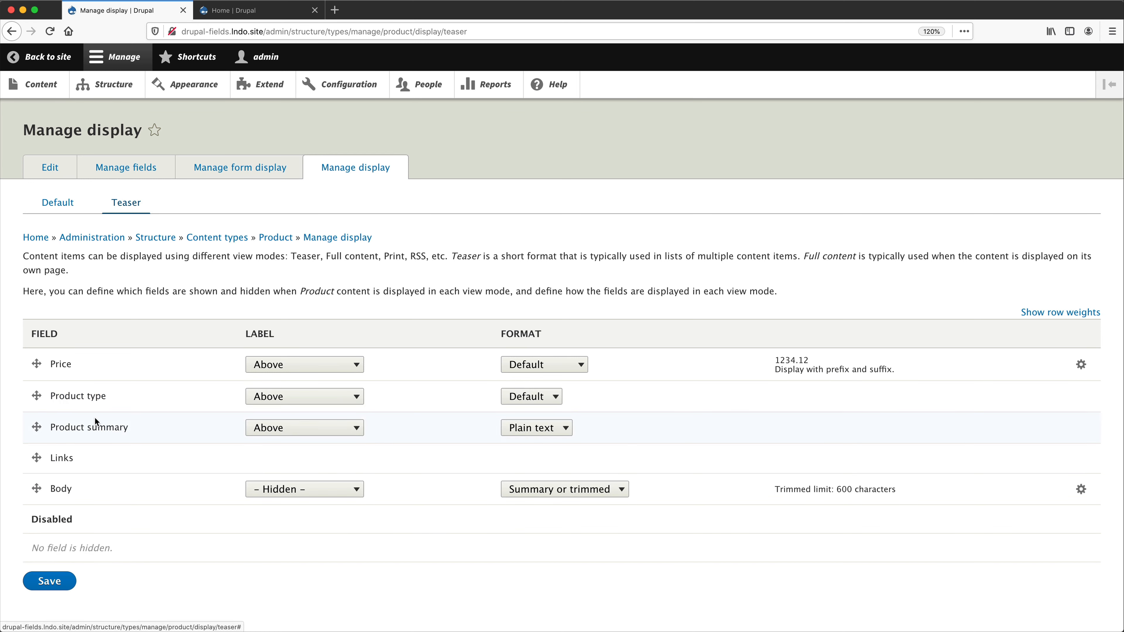
- Set the Teaser labels of Price and Product type to Inline and the Product summary label to Hidden
left_click(288, 368)
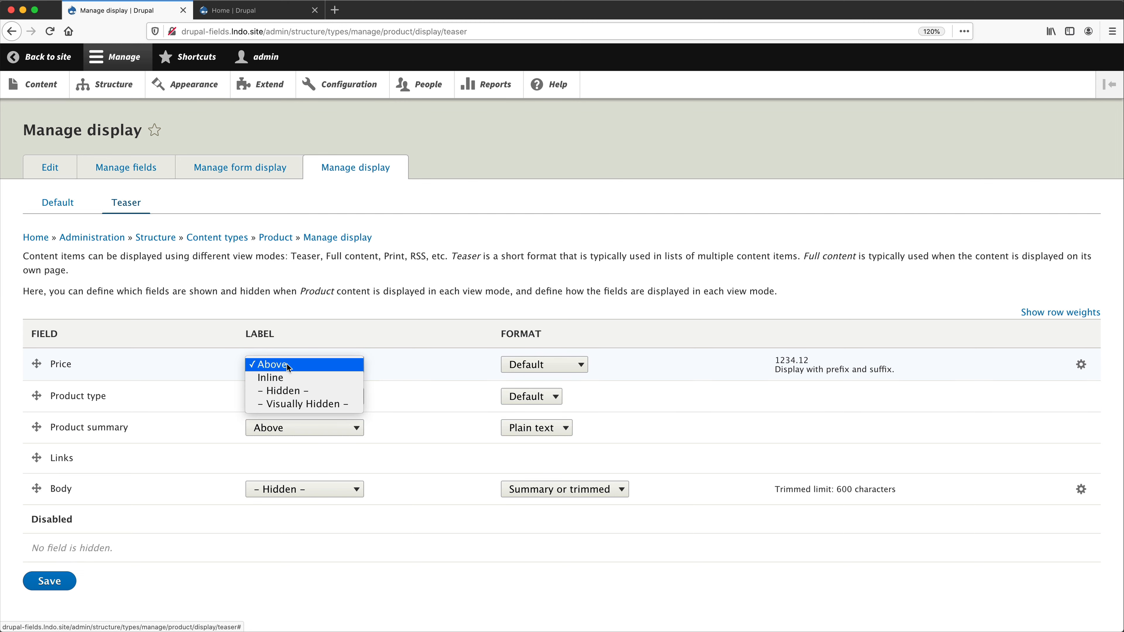
left_click(289, 377)
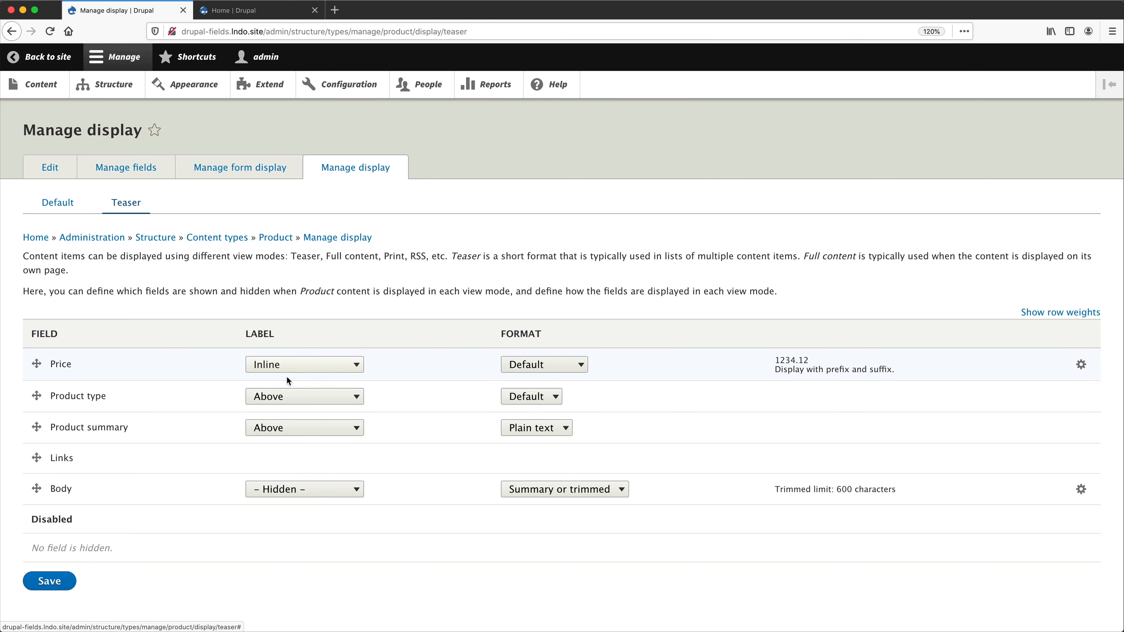
left_click(289, 396)
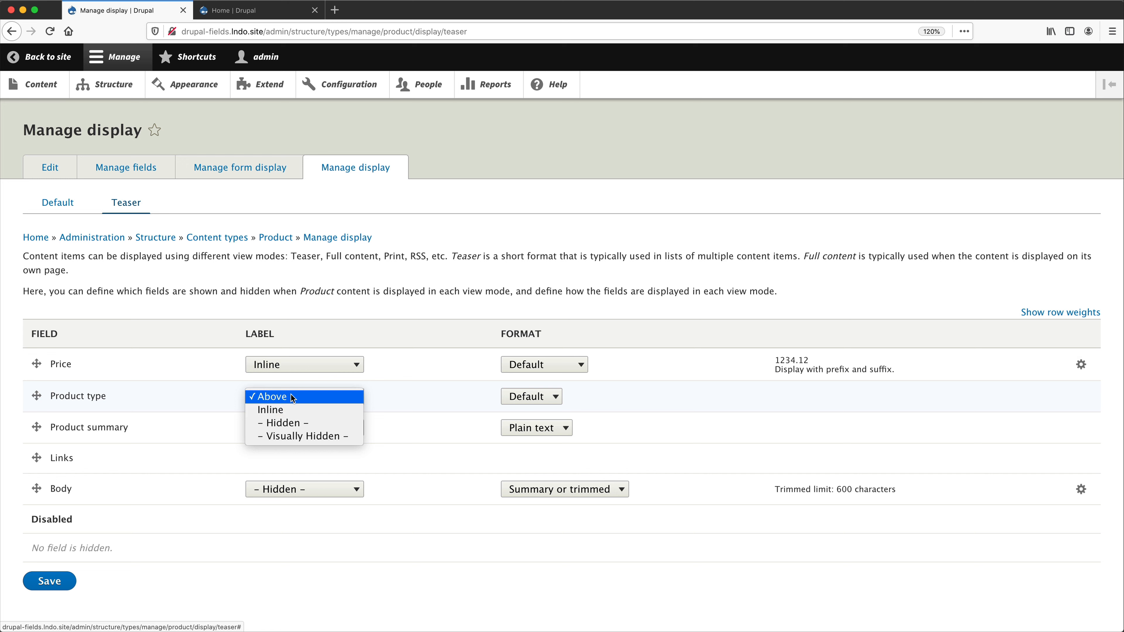
left_click(290, 409)
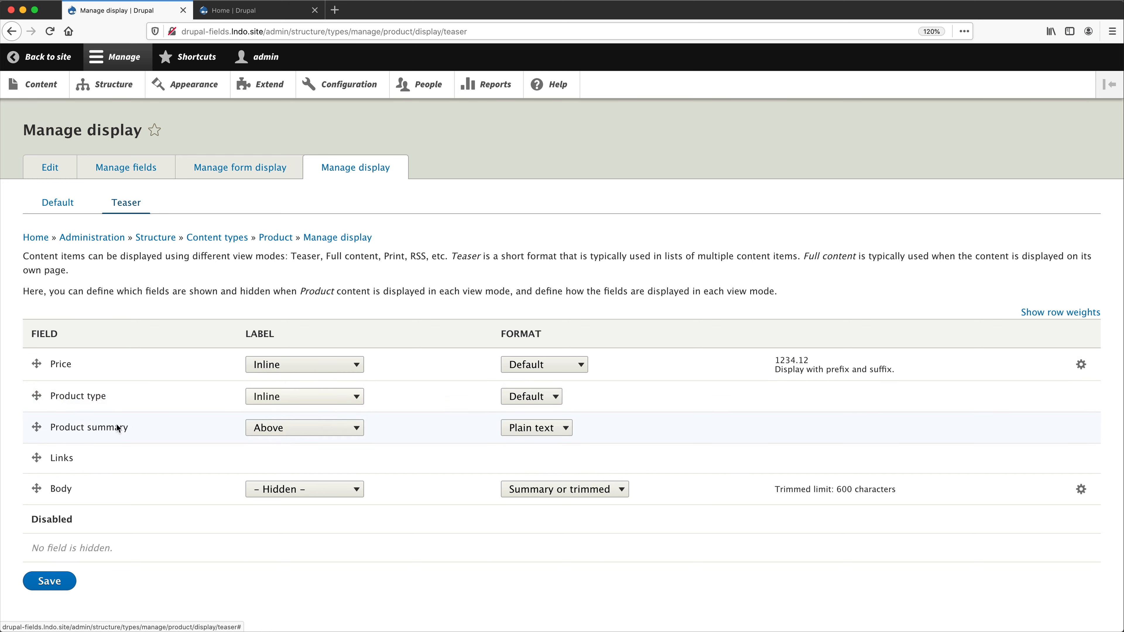
left_click(288, 428)
left_click(294, 454)
- Disable Body in the Teaser display, save the settings, and reload the home page to check the Power boat teaser
left_click_drag(36, 458, 31, 556)
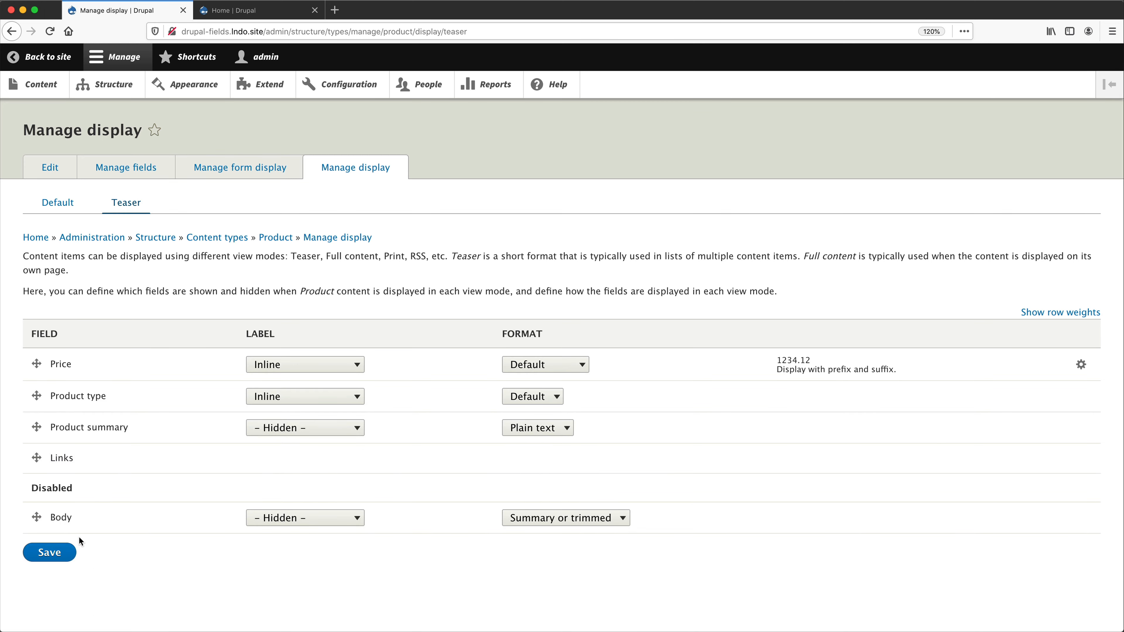
left_click(53, 561)
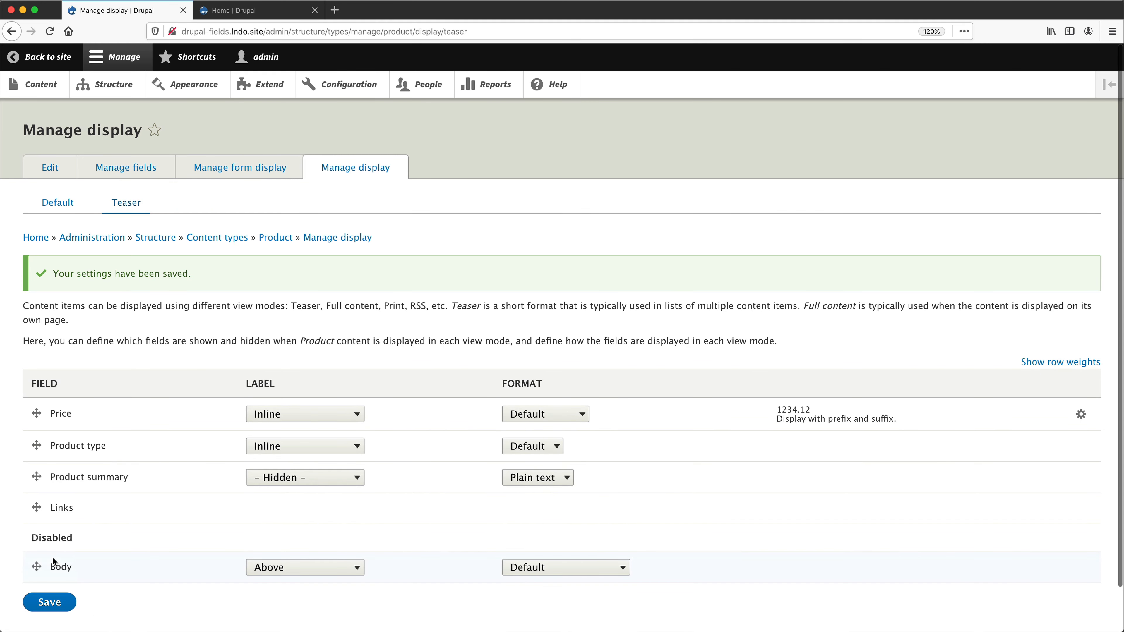
left_click(251, 15)
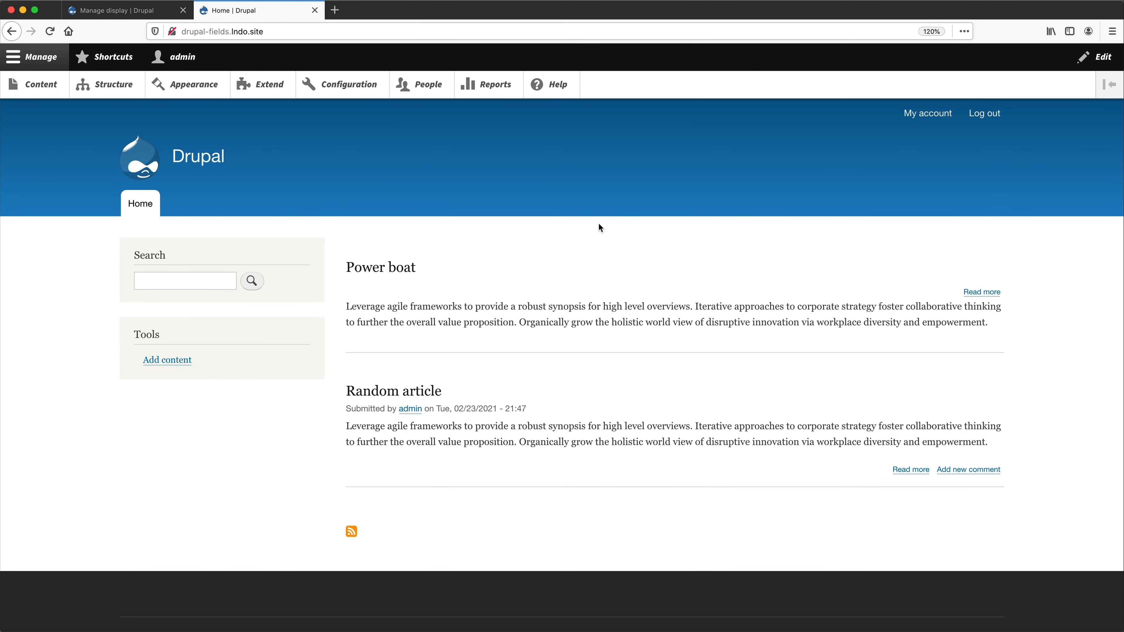
key("super+r")
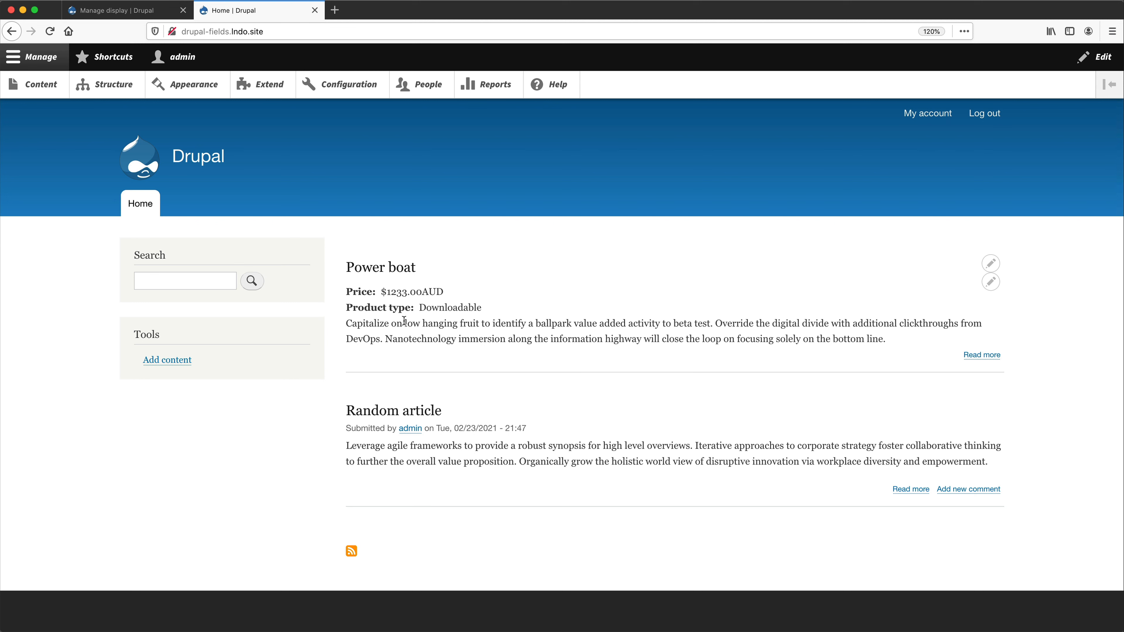
- Examine the Default display's custom display settings, and view the full Power boat page from the home page
left_click(141, 12)
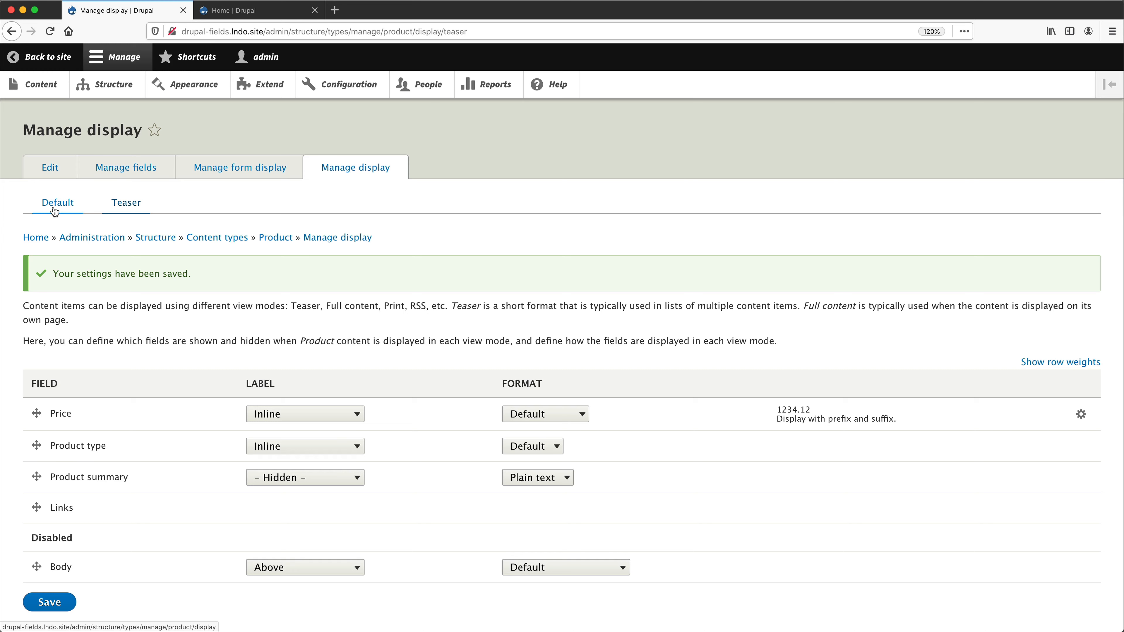
left_click(54, 211)
scroll(201, 453, "down", 2)
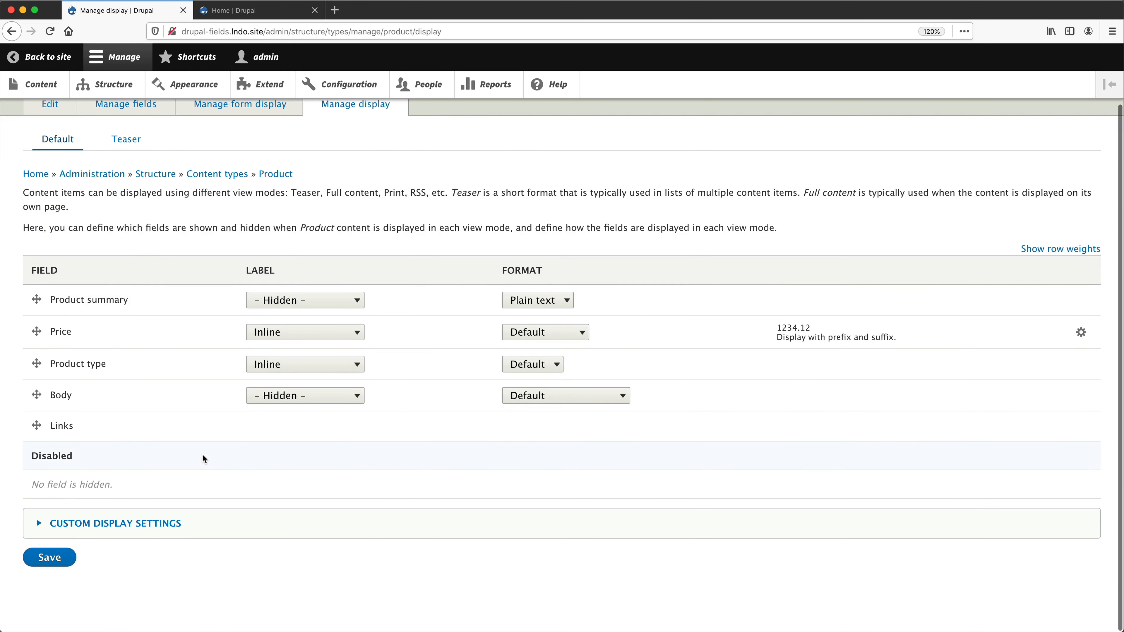
left_click(135, 527)
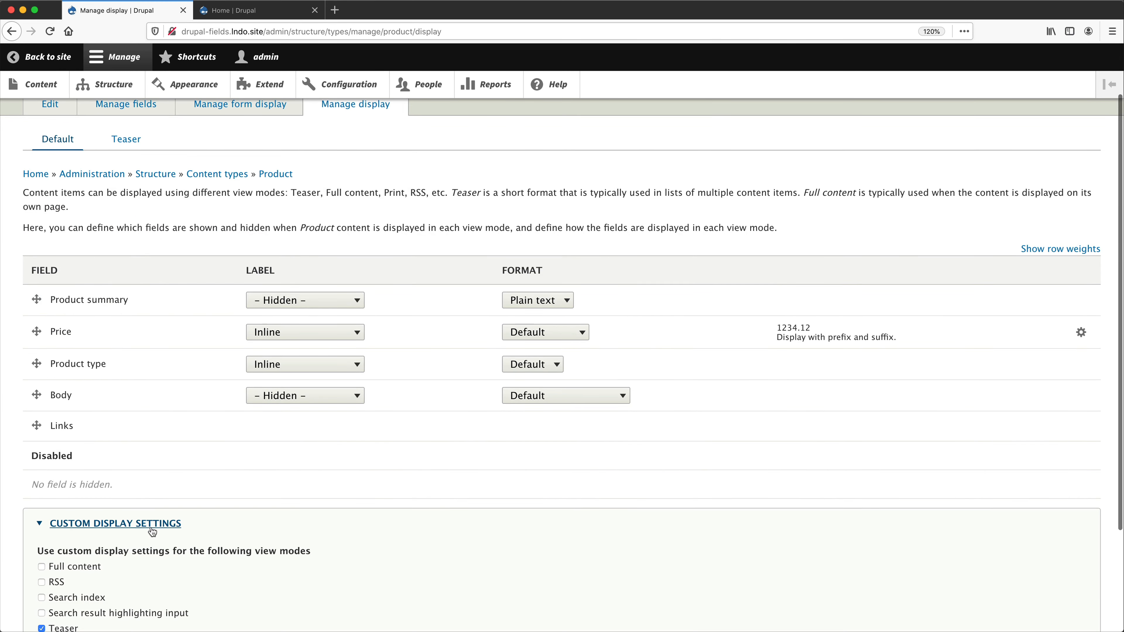
scroll(128, 538, "down", 3)
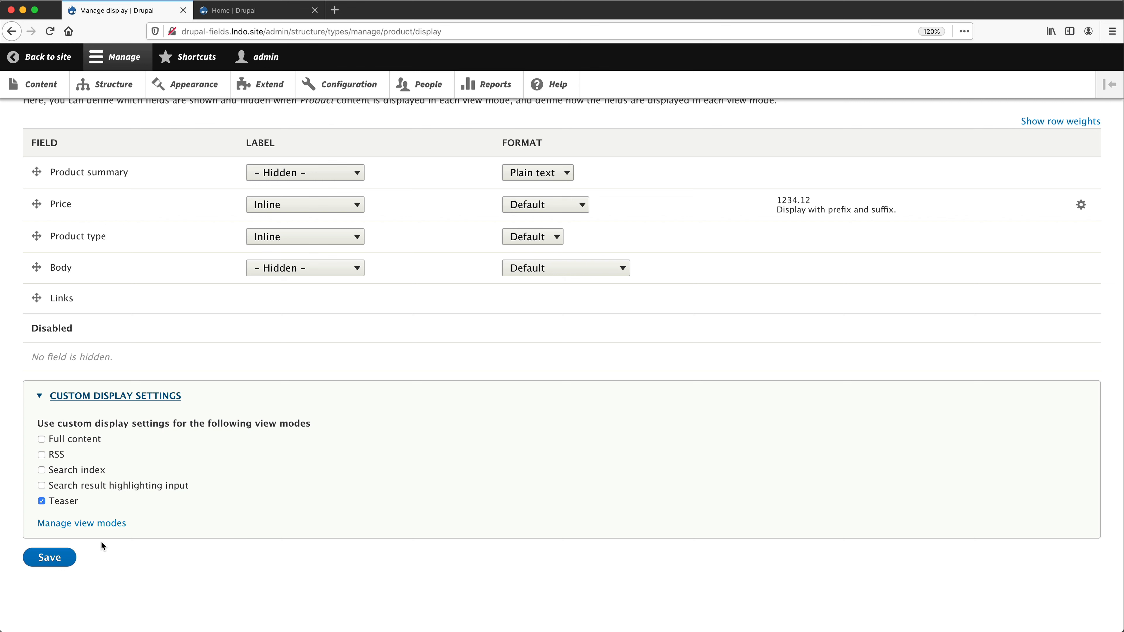
left_click(228, 10)
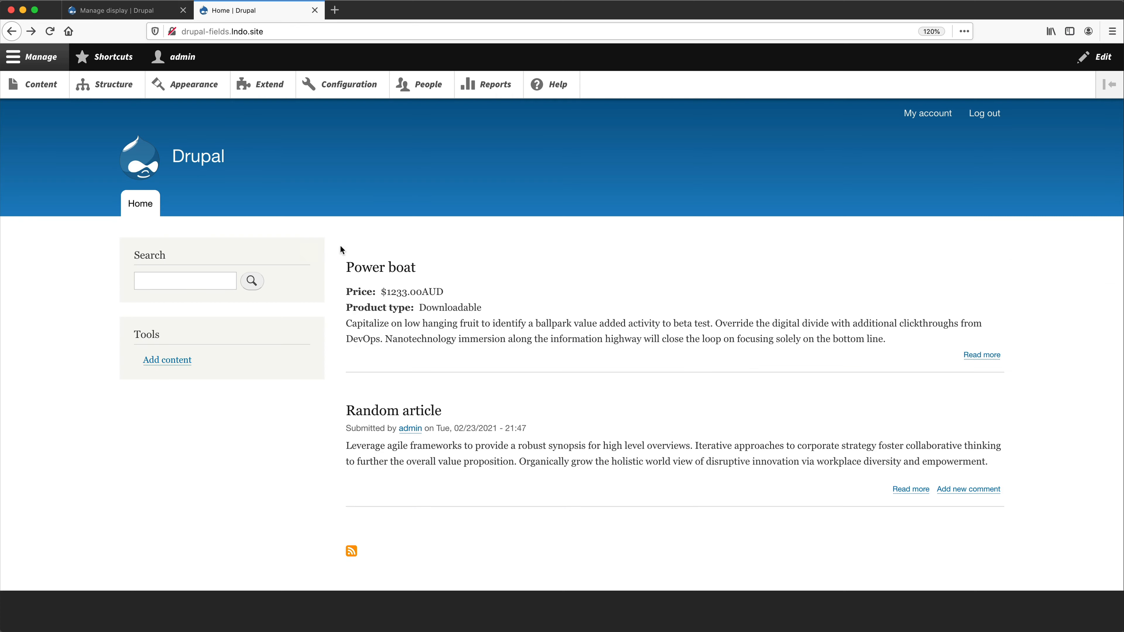
left_click(373, 267)
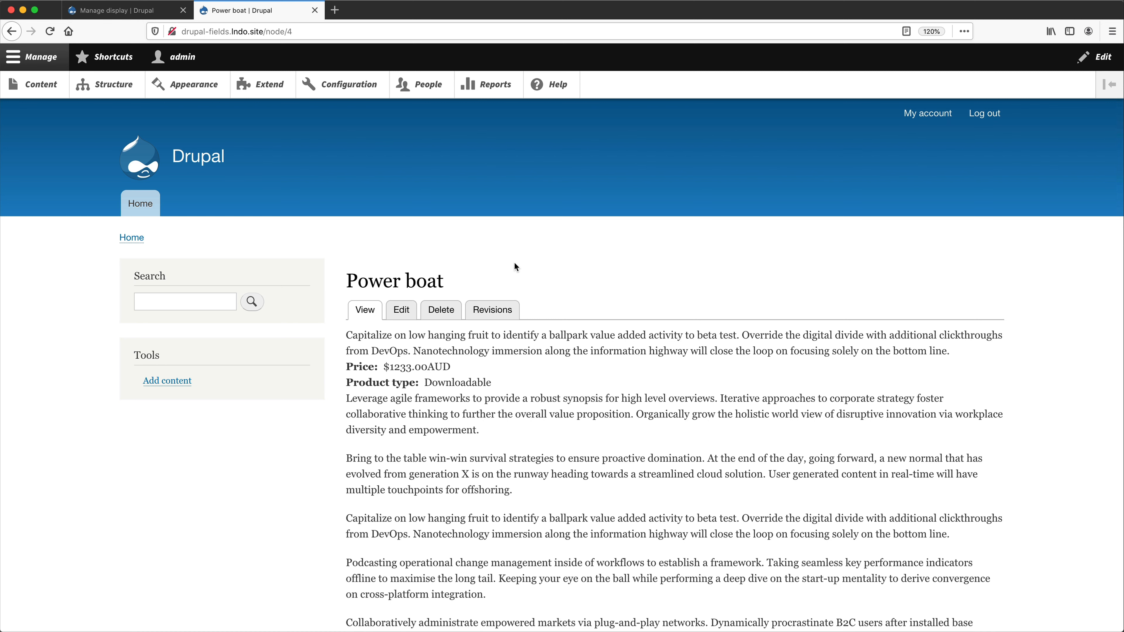
- Enable custom display settings for the Full content view mode of Product and save
key("ctrl+shift+Tab")
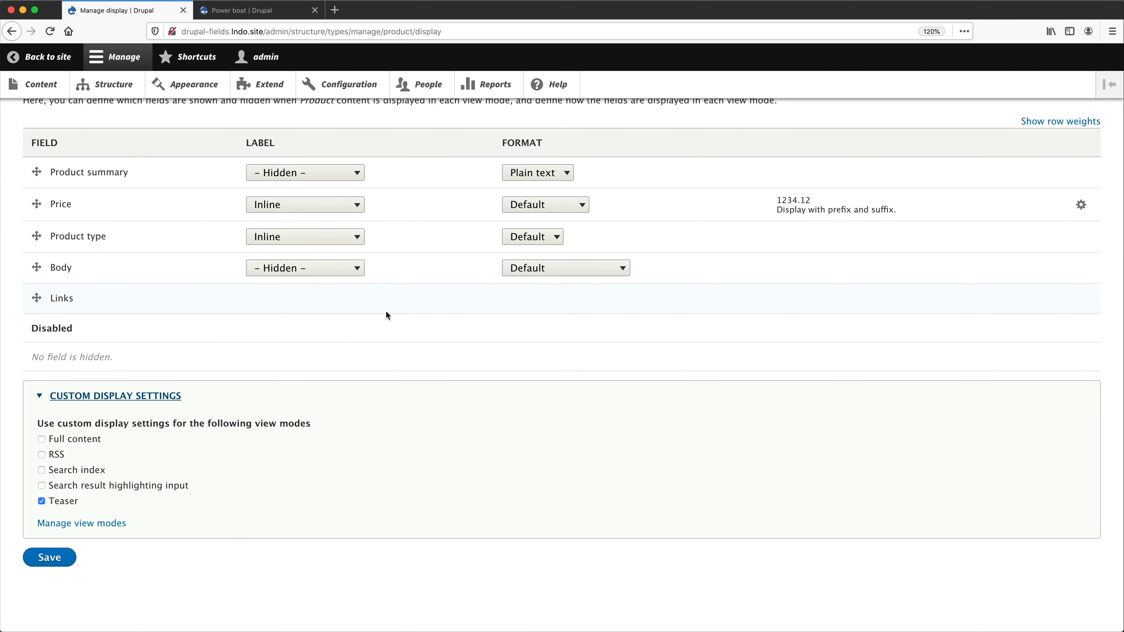
left_click(86, 440)
left_click(60, 558)
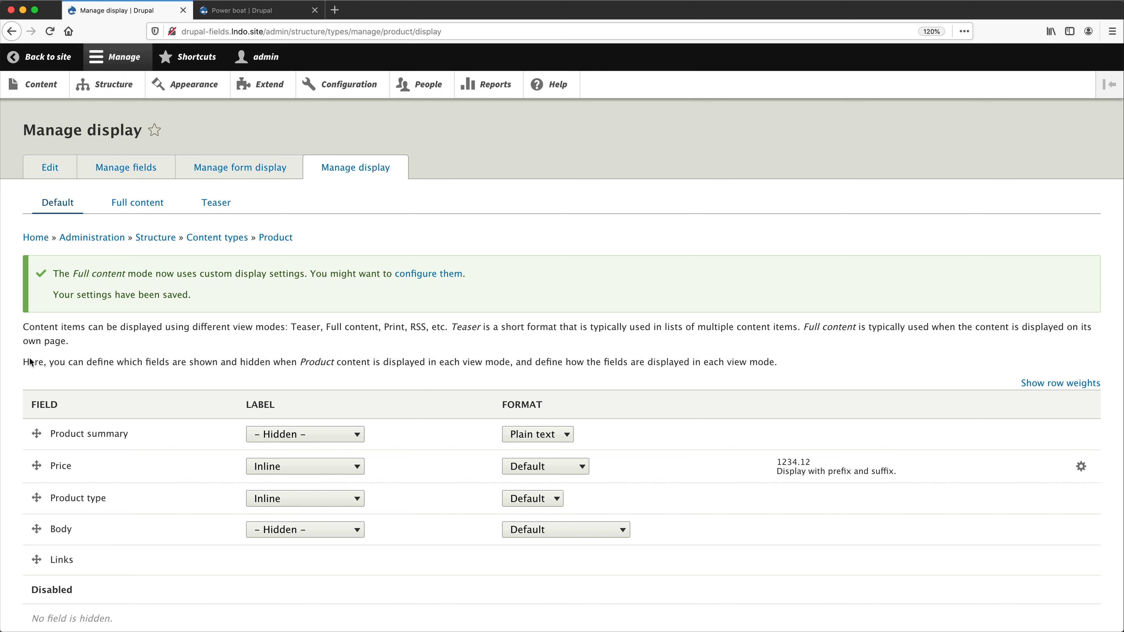
- Move the Price field to Disabled in the Default display and save the settings
scroll(33, 407, "down", 3)
left_click_drag(36, 363, 49, 492)
left_click(48, 560)
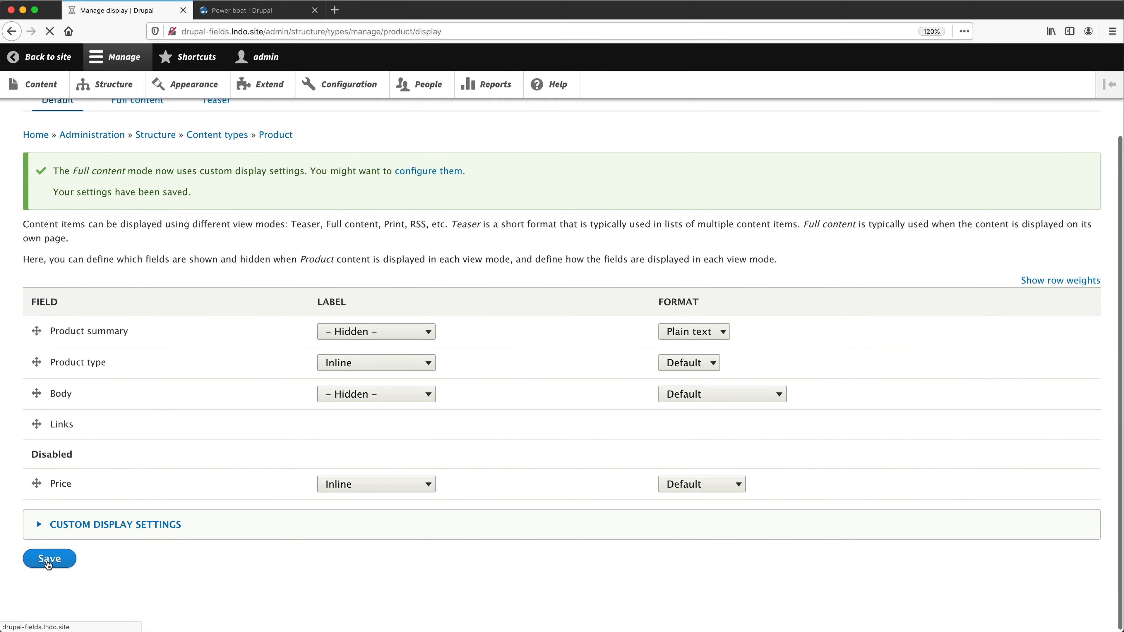
- Reload the Power boat page and check whether the Price field is displayed
left_click(243, 11)
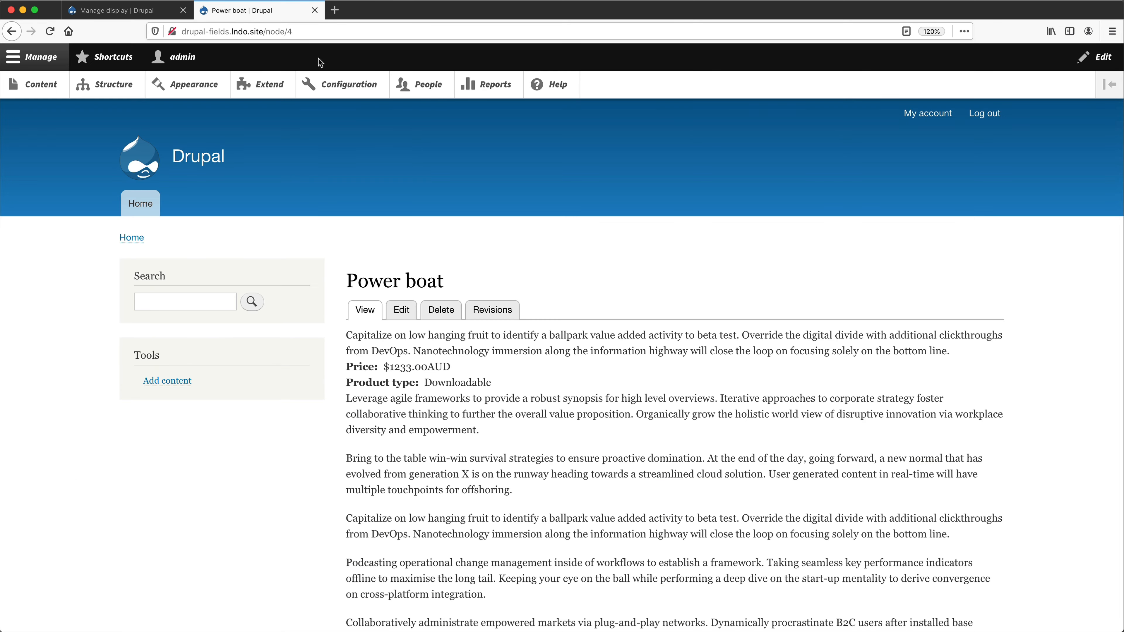
key("super+r")
scroll(560, 268, "down", 1)
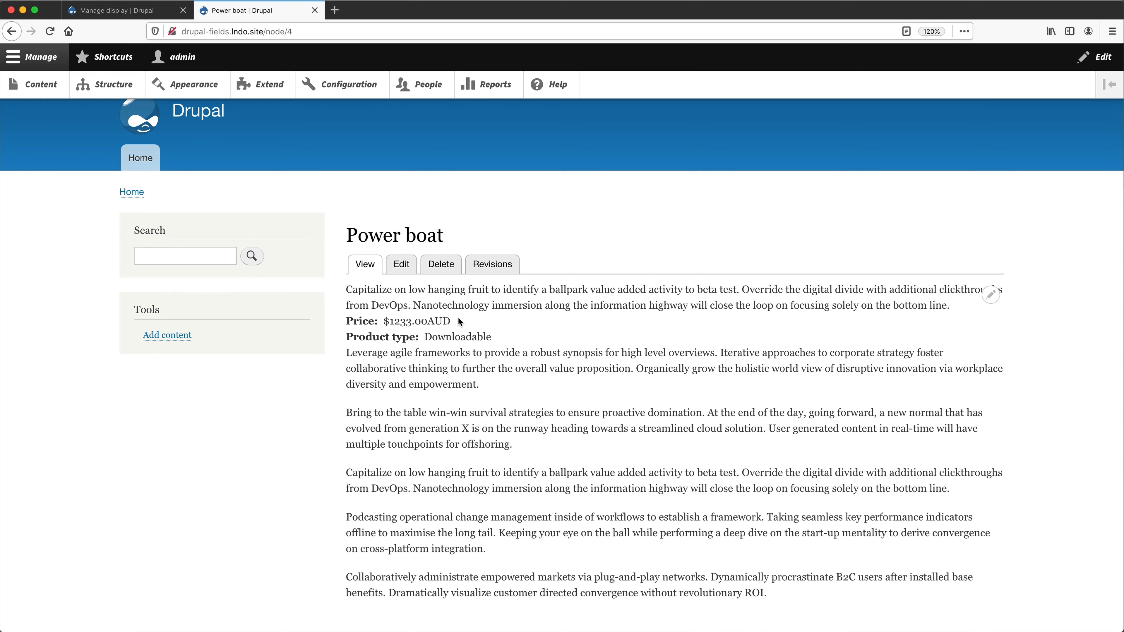
- Compare Product's Full content display with the Default display, and expand the custom display settings to review the enabled view modes
left_click(118, 10)
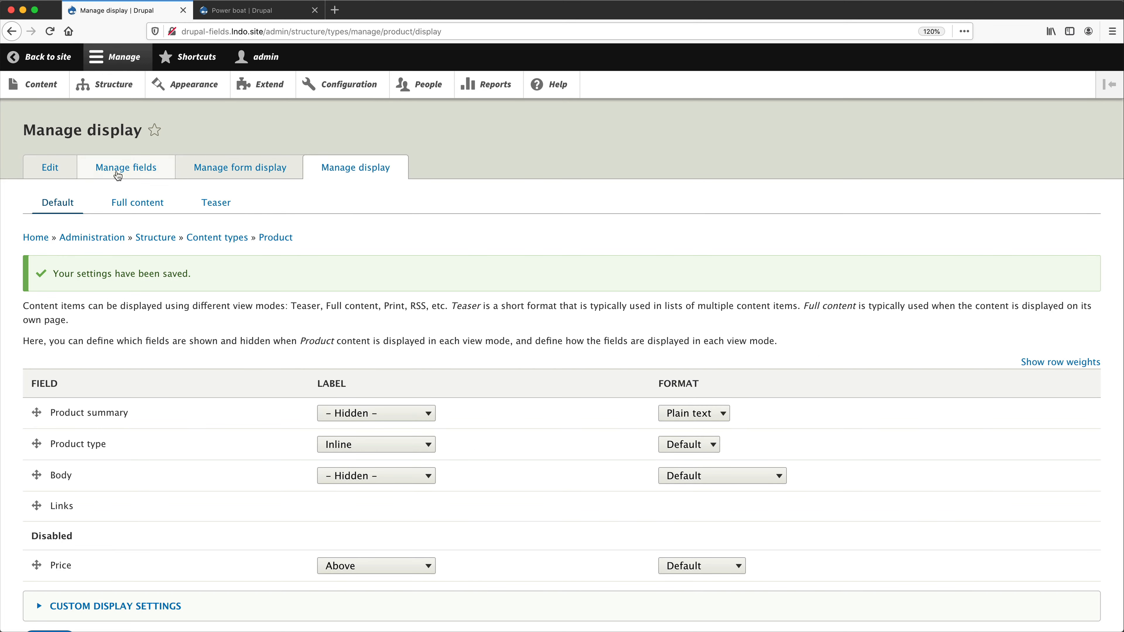
left_click(139, 205)
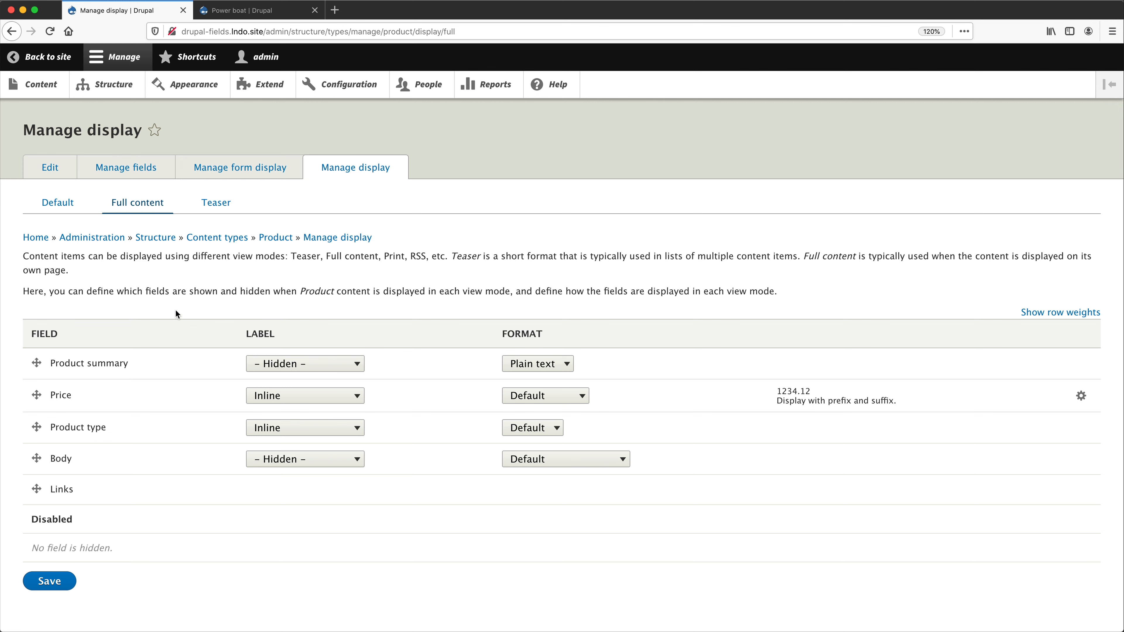
left_click(58, 202)
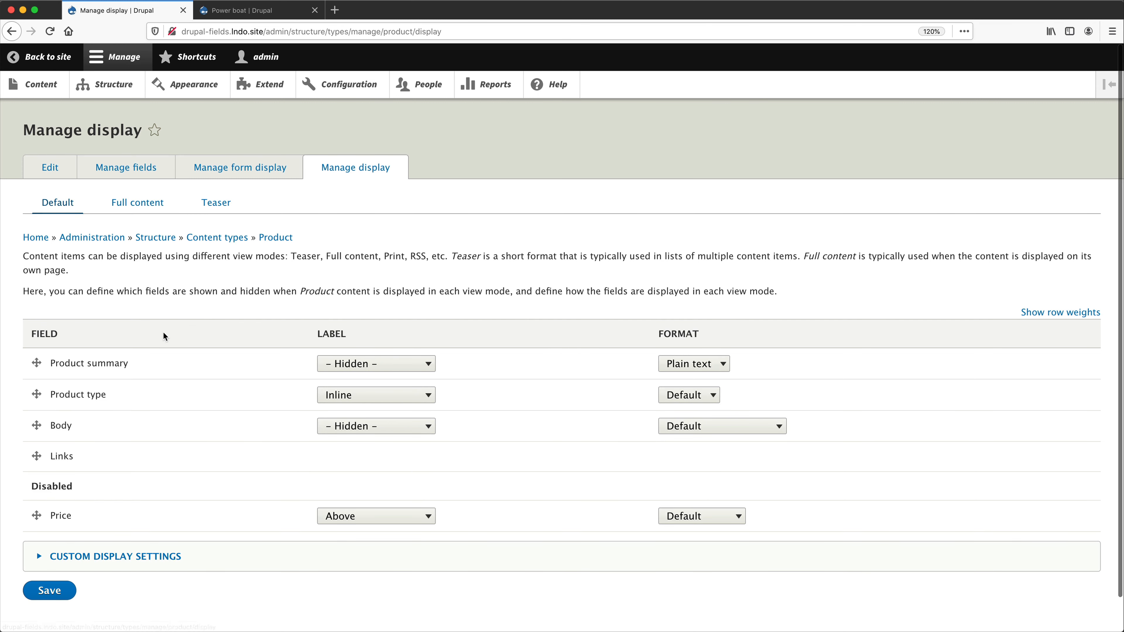
scroll(155, 425, "down", 2)
left_click(146, 524)
scroll(122, 527, "down", 5)
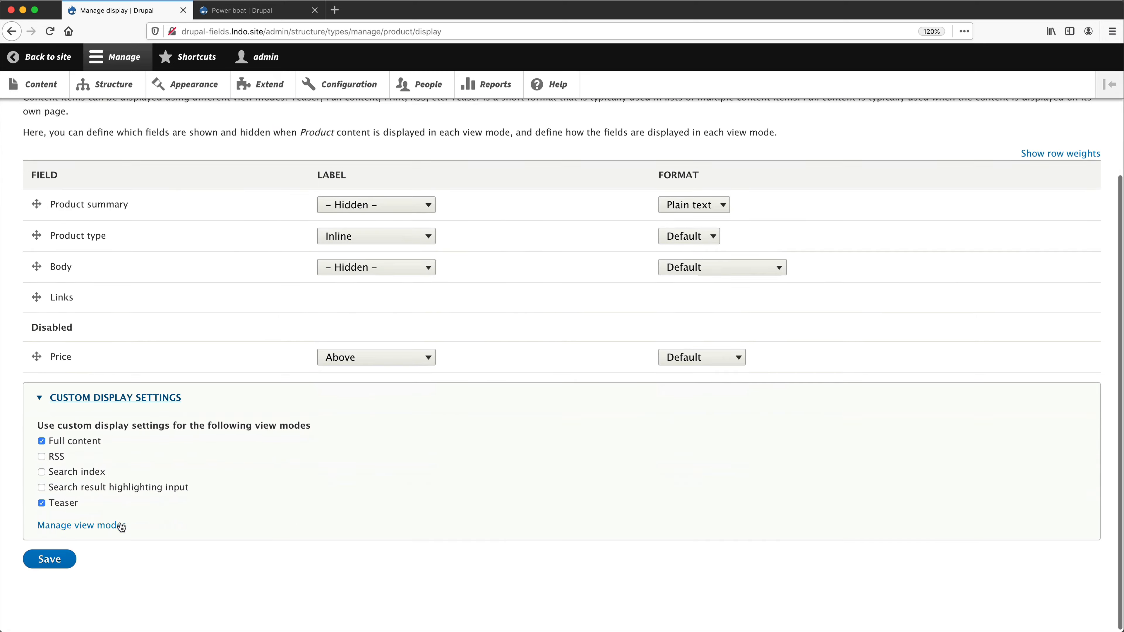